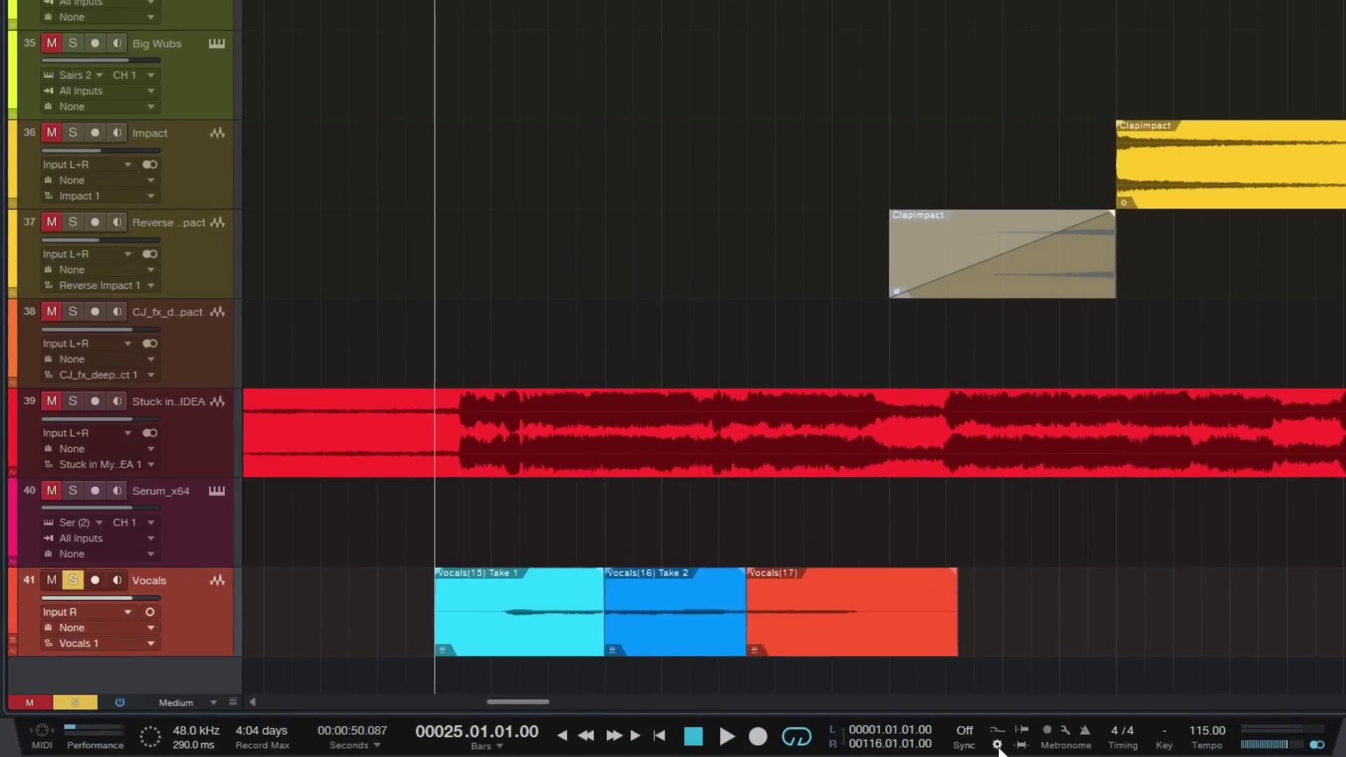
Check the Takes to Layers record mode in the recording options and expand the take layers of the Vocals track.
{"action": "left_click", "coordinate": [757, 744]}
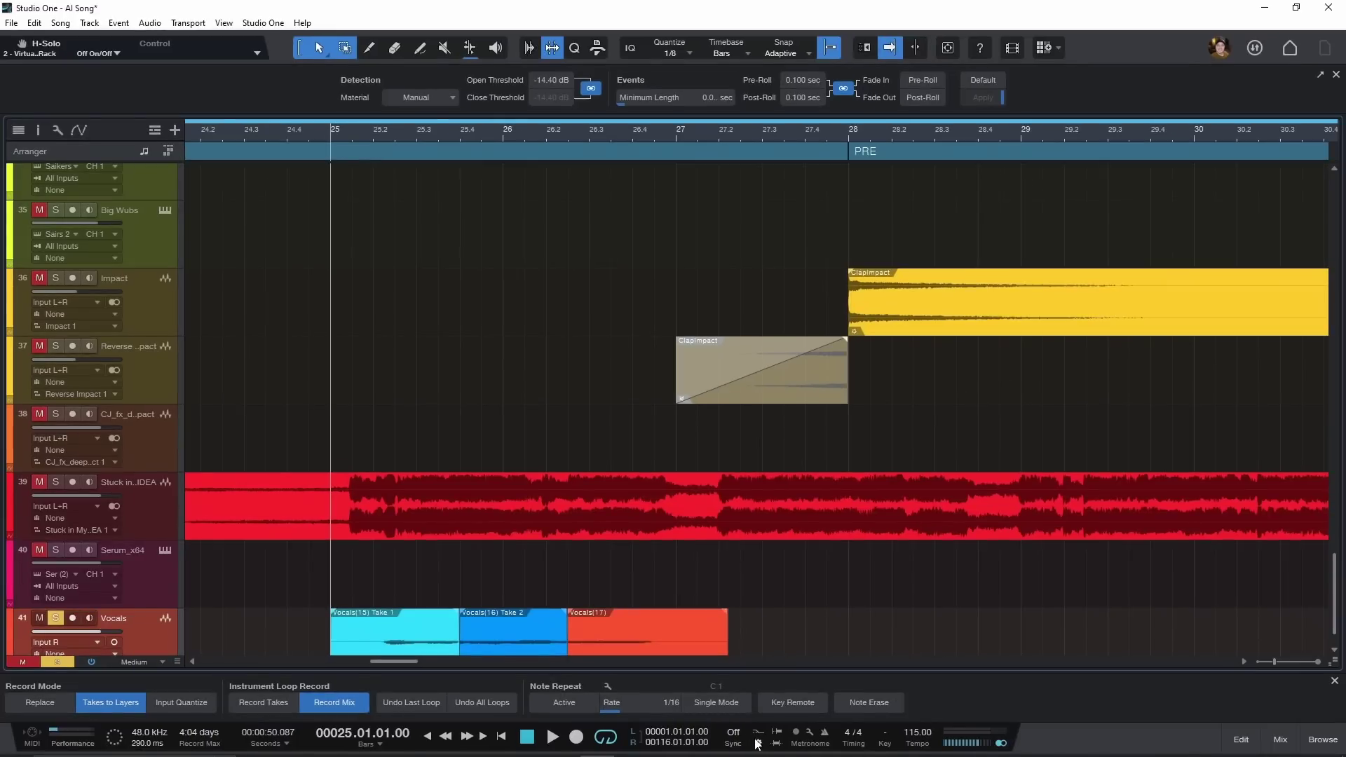
{"action": "left_click", "coordinate": [757, 743]}
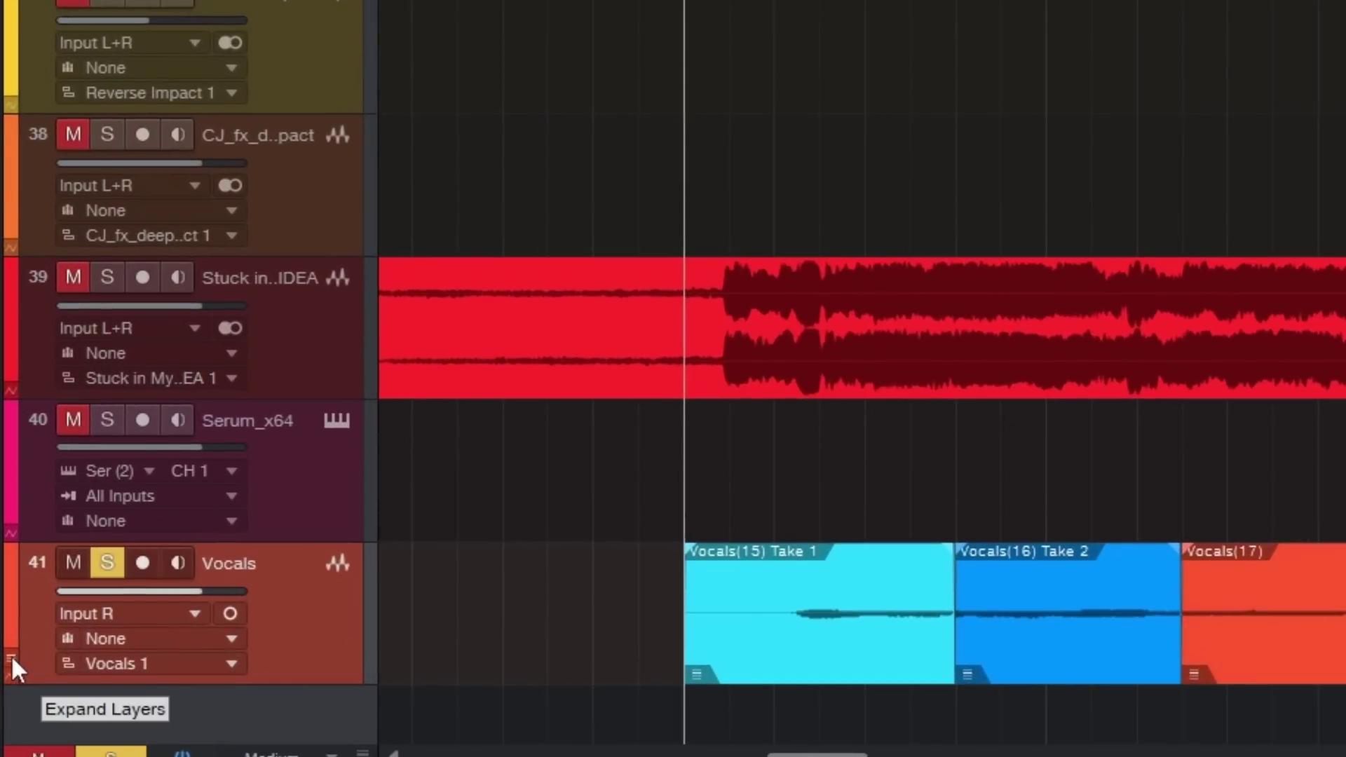
{"action": "left_click", "coordinate": [11, 656]}
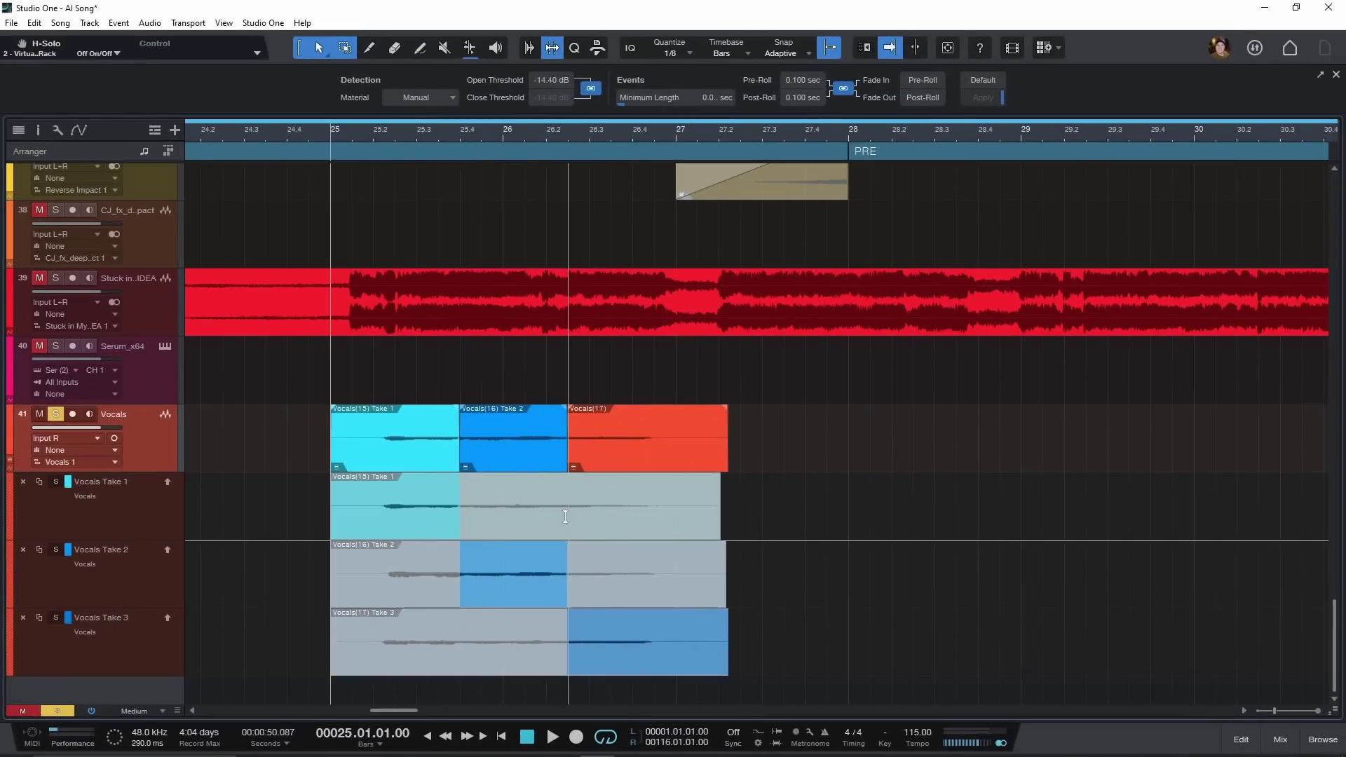
Comp the Vocals track from sections of Takes 1 and 2, using Take 3 from bar 26 to the end.
{"action": "left_click", "coordinate": [511, 504]}
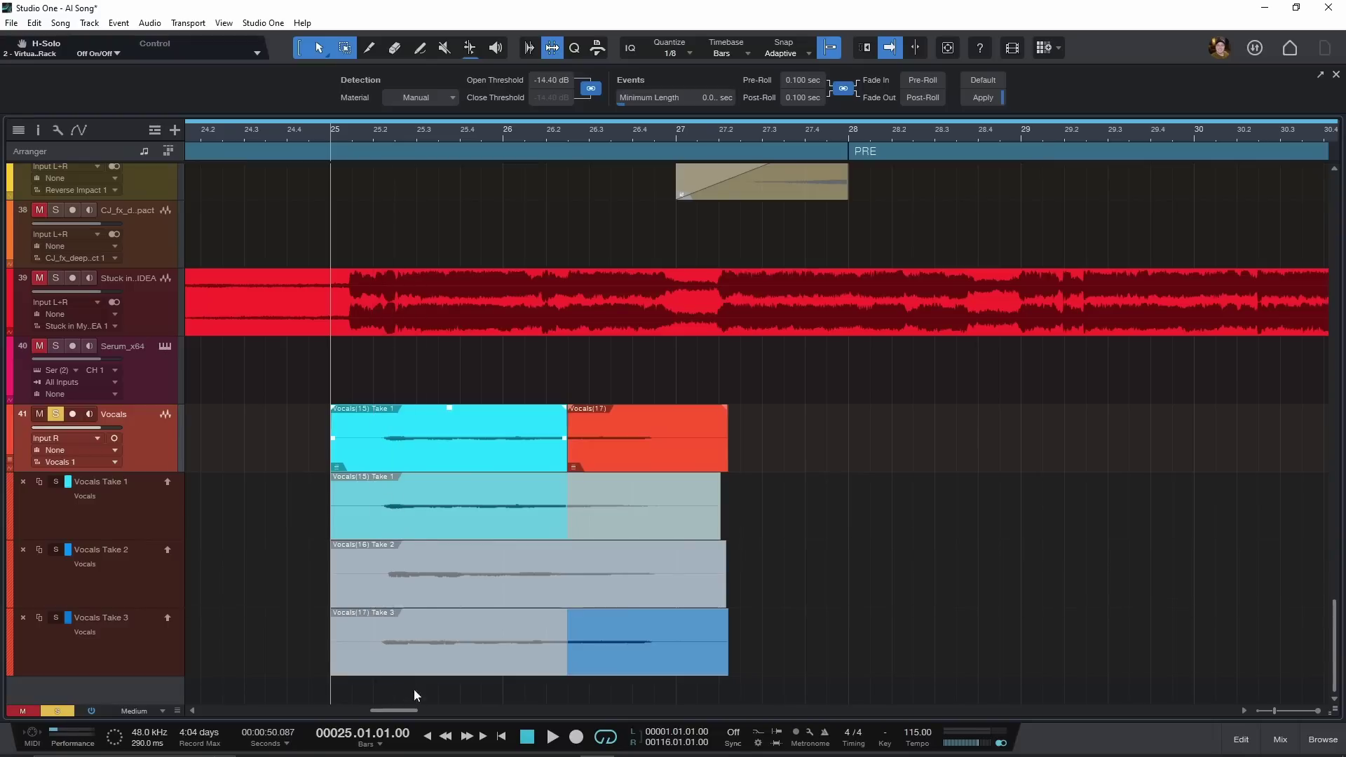
{"action": "left_click", "coordinate": [590, 575]}
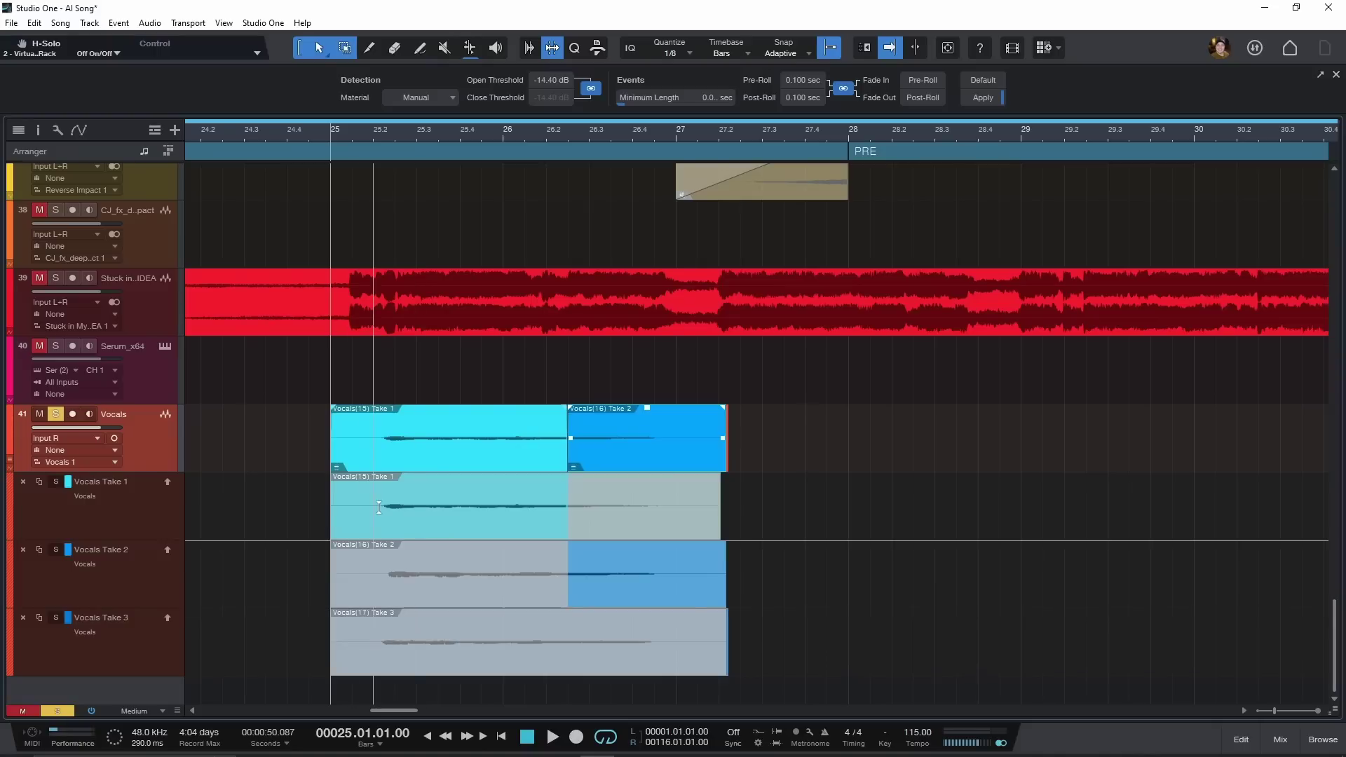
{"action": "left_click_drag", "start_coordinate": [372, 505], "coordinate": [481, 505]}
{"action": "left_click", "coordinate": [487, 570]}
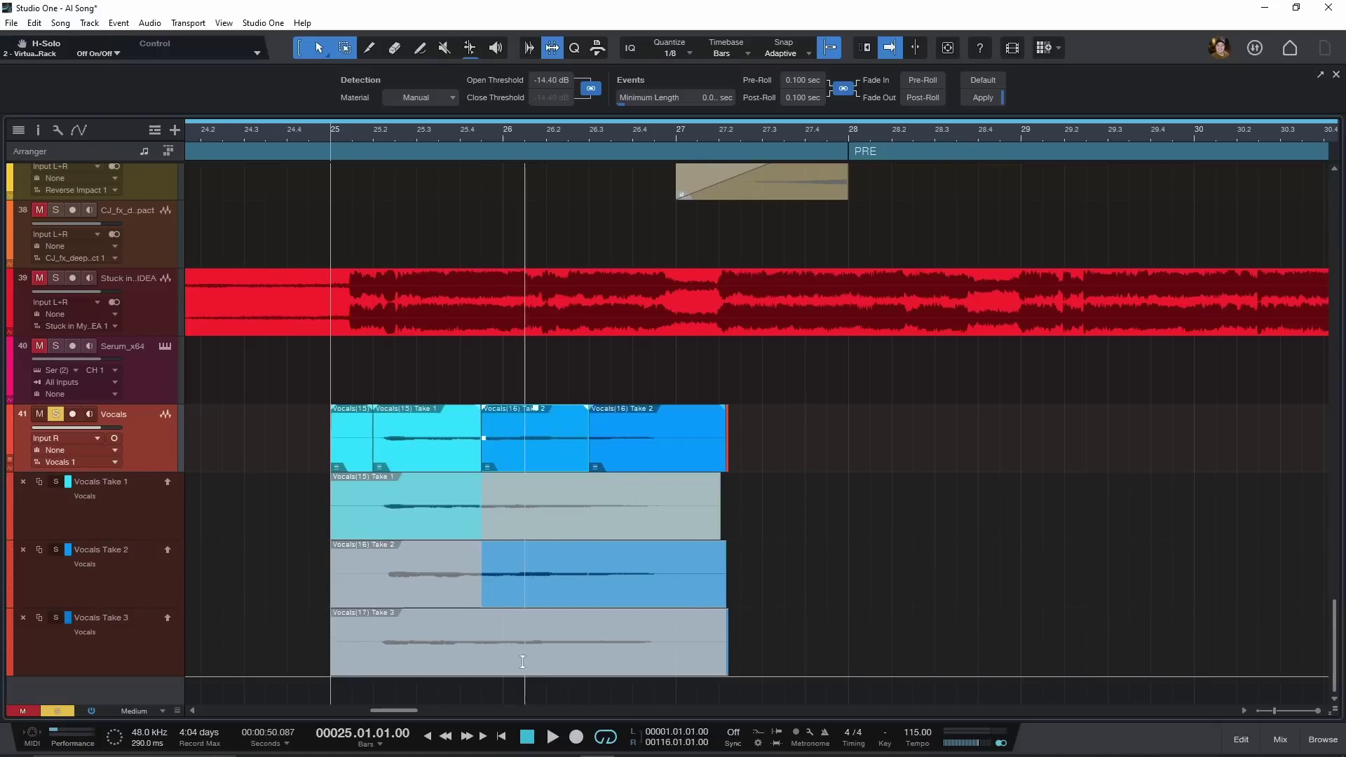
{"action": "left_click_drag", "start_coordinate": [503, 643], "coordinate": [861, 642]}
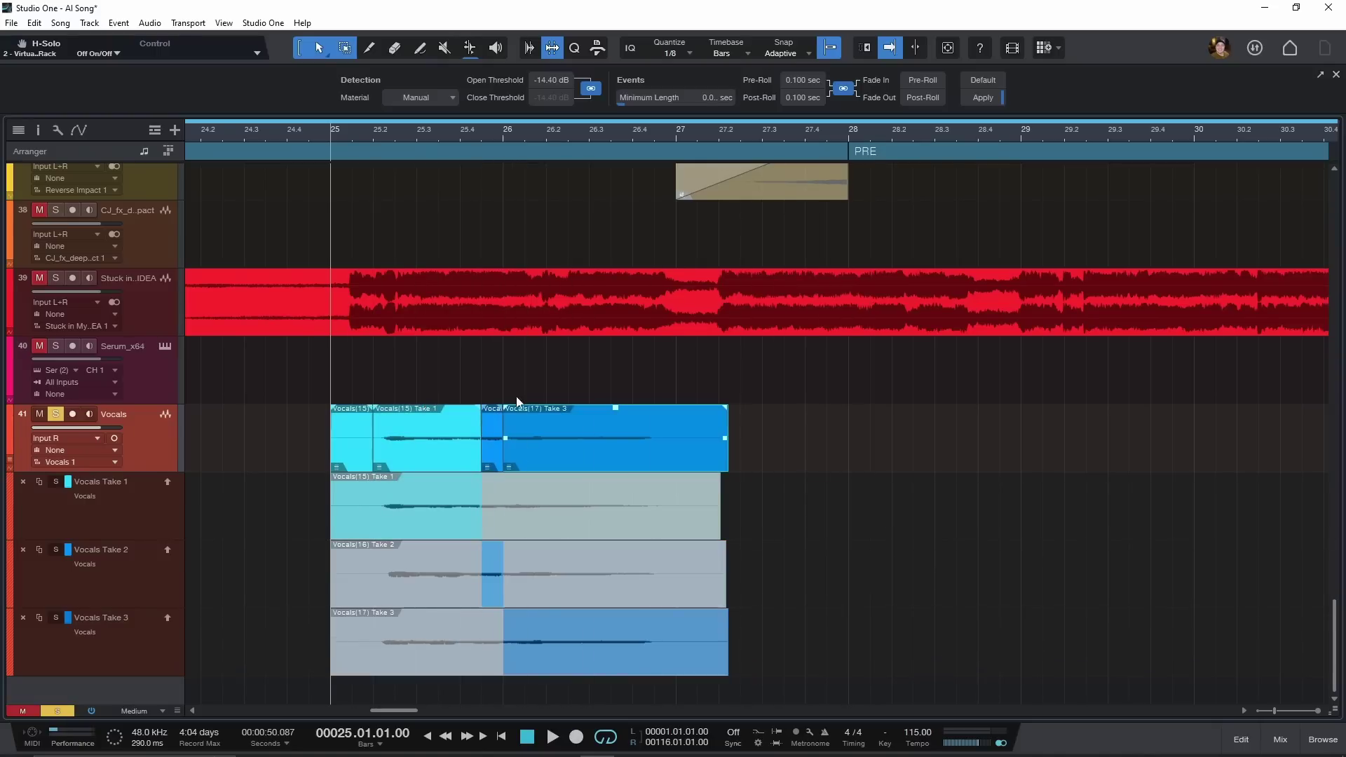
Split the Vocals Take 1 layer at bar 26.2 and again half a beat after it.
{"action": "scroll", "coordinate": [500, 443], "scroll_direction": "up", "scroll_amount": 3}
{"action": "scroll", "coordinate": [488, 457], "scroll_direction": "down", "scroll_amount": 3}
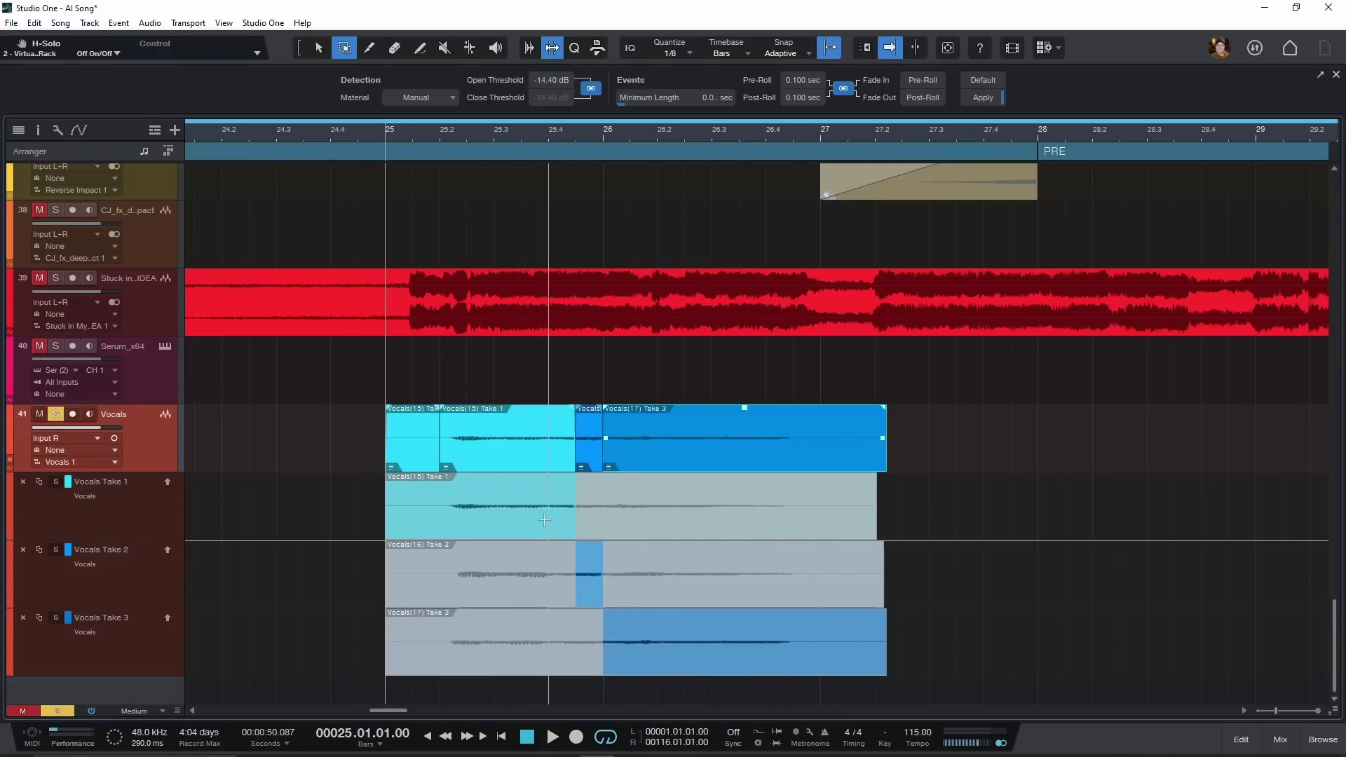
{"action": "left_click", "coordinate": [656, 515]}
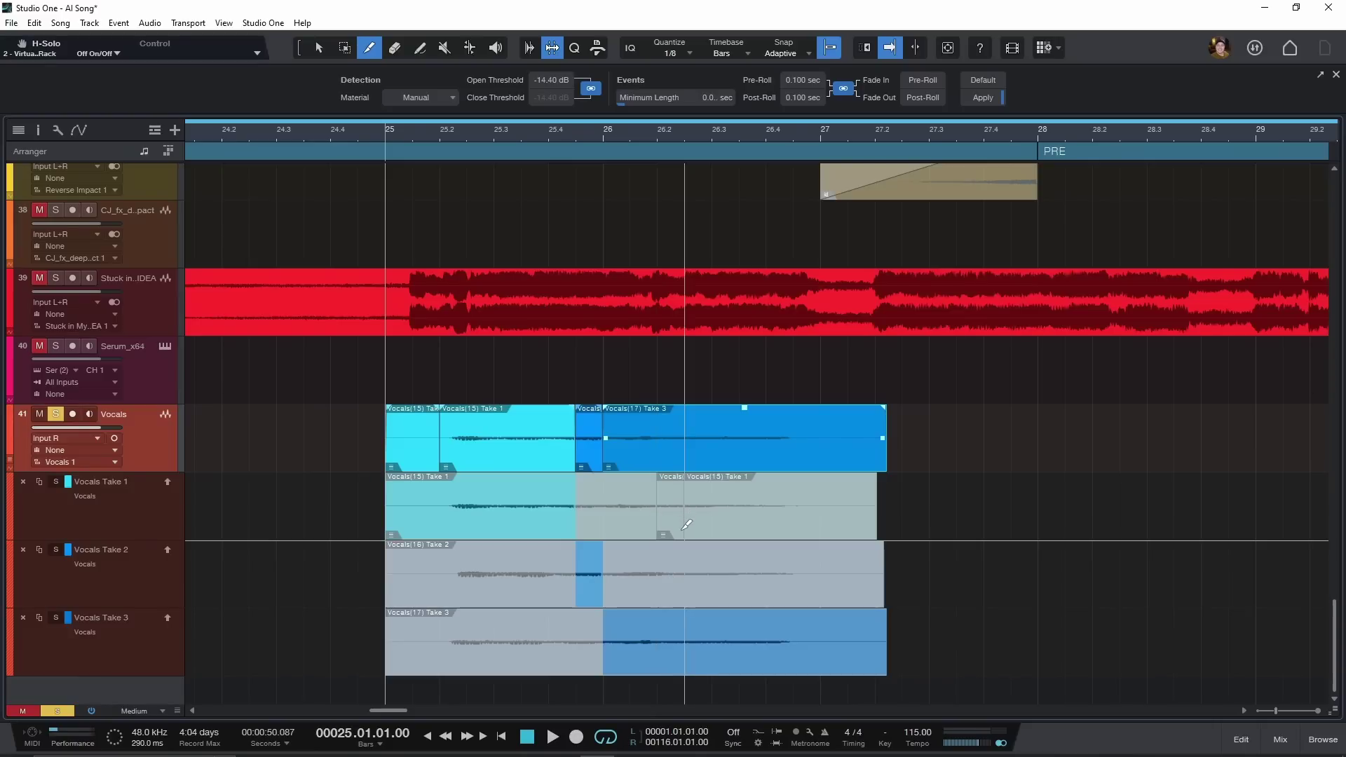
Select the range from bar 26.2 to 26.4 in the Take 2 layer and erase the short split piece of Take 1.
{"action": "key", "text": "2"}
{"action": "left_click_drag", "start_coordinate": [663, 571], "coordinate": [766, 575]}
{"action": "key", "text": "4"}
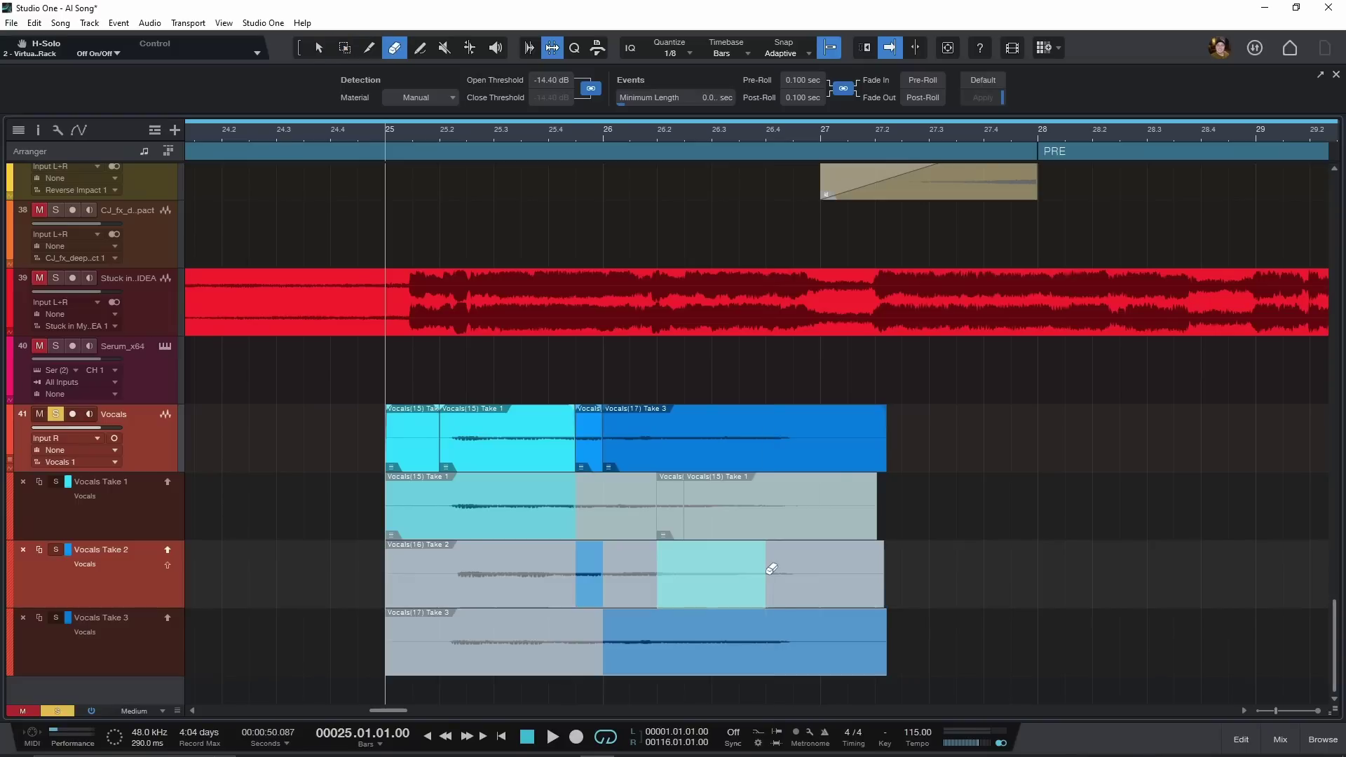
{"action": "left_click", "coordinate": [668, 498]}
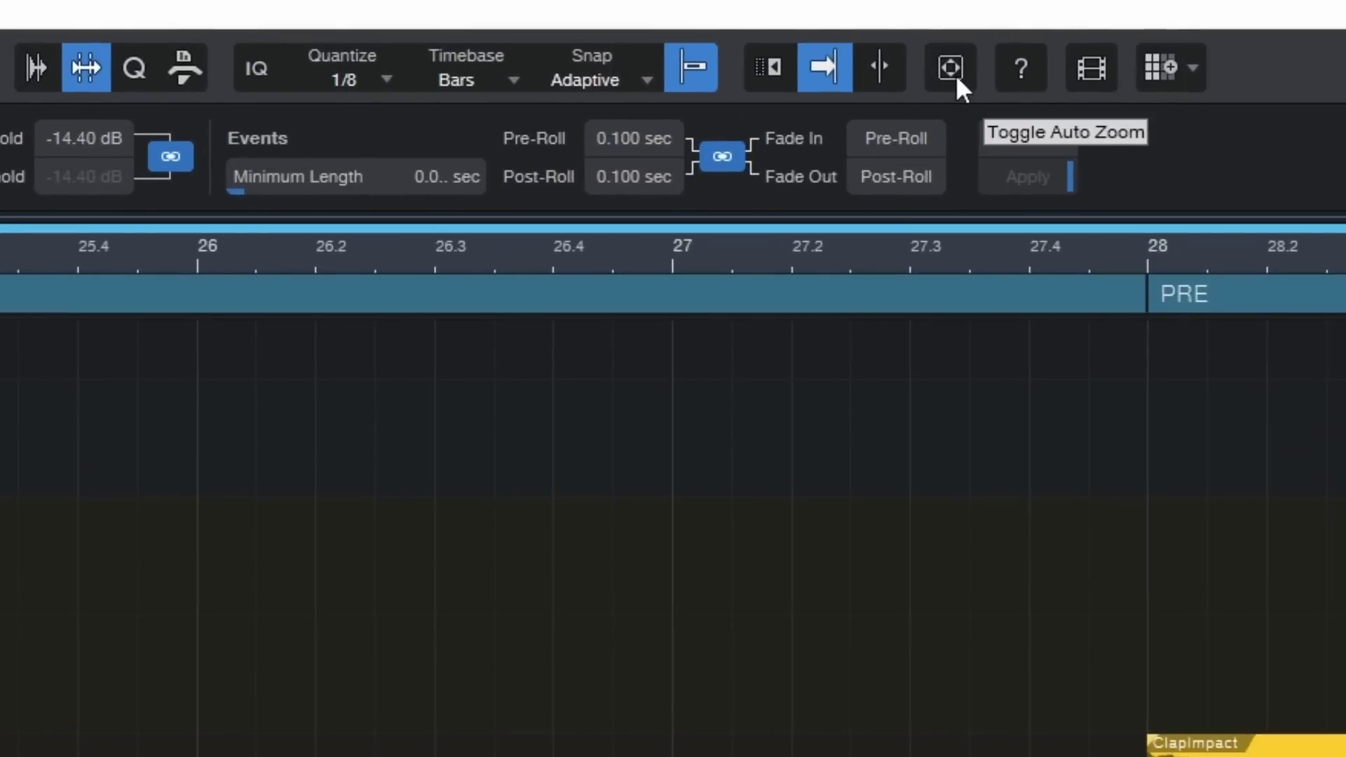
Turn on Auto Zoom and test it by opening an OLIVER tambourine loop in the editor and showing and hiding the mixer.
{"action": "left_click", "coordinate": [952, 66]}
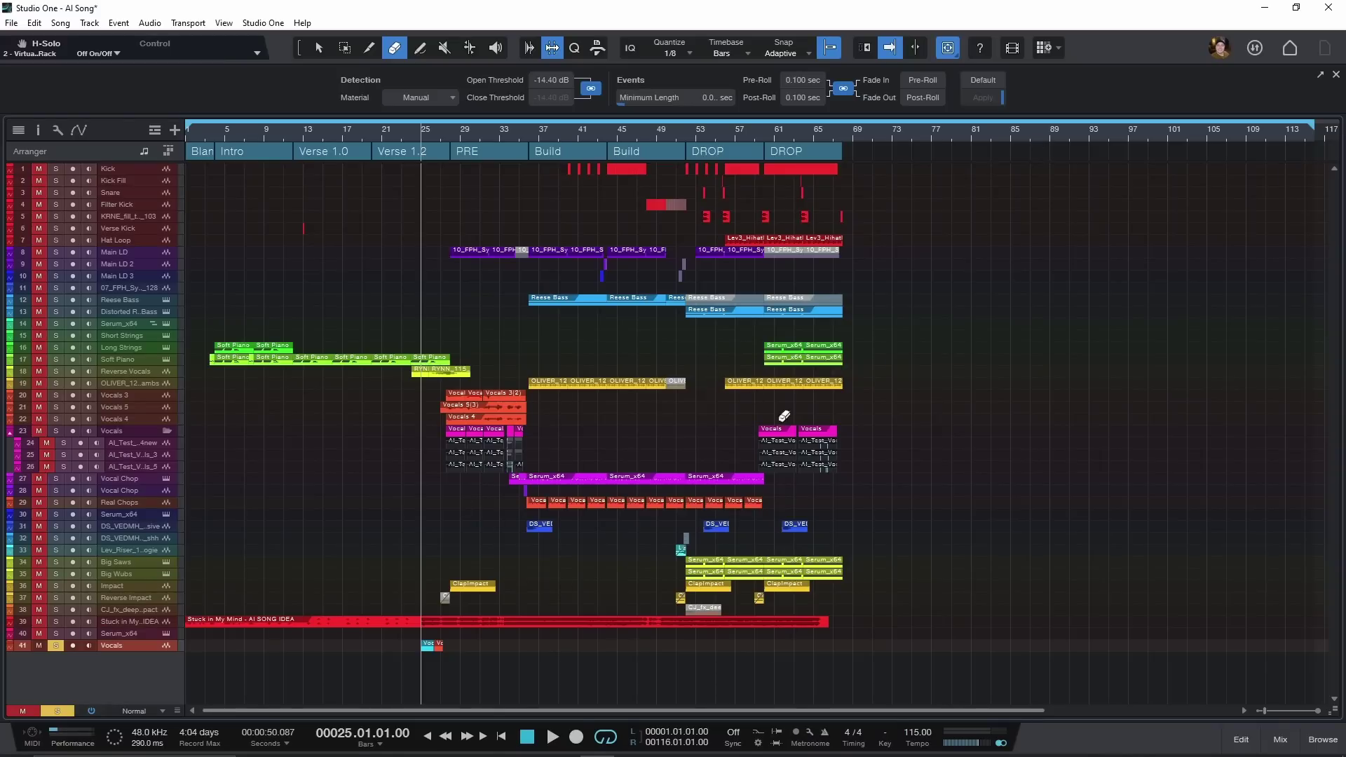
{"action": "key", "text": "1"}
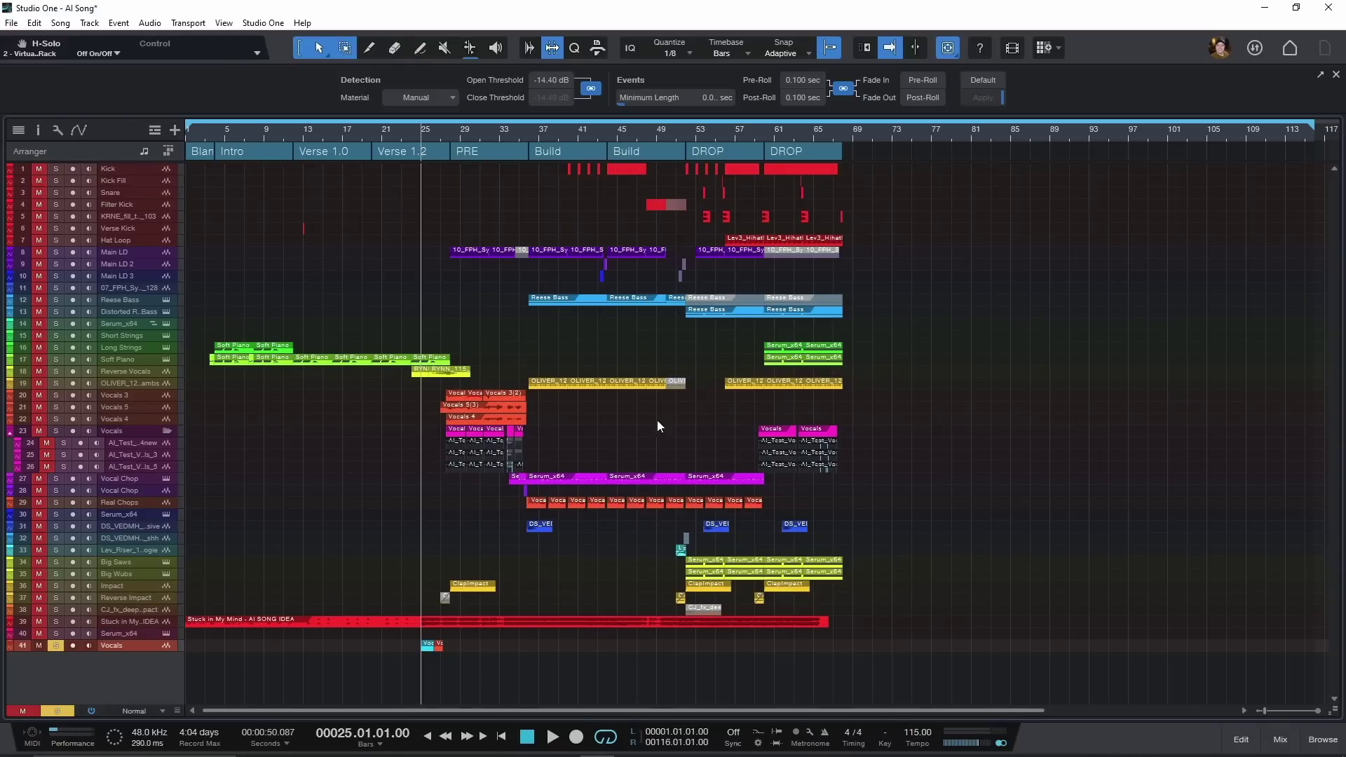
{"action": "double_click", "coordinate": [592, 384]}
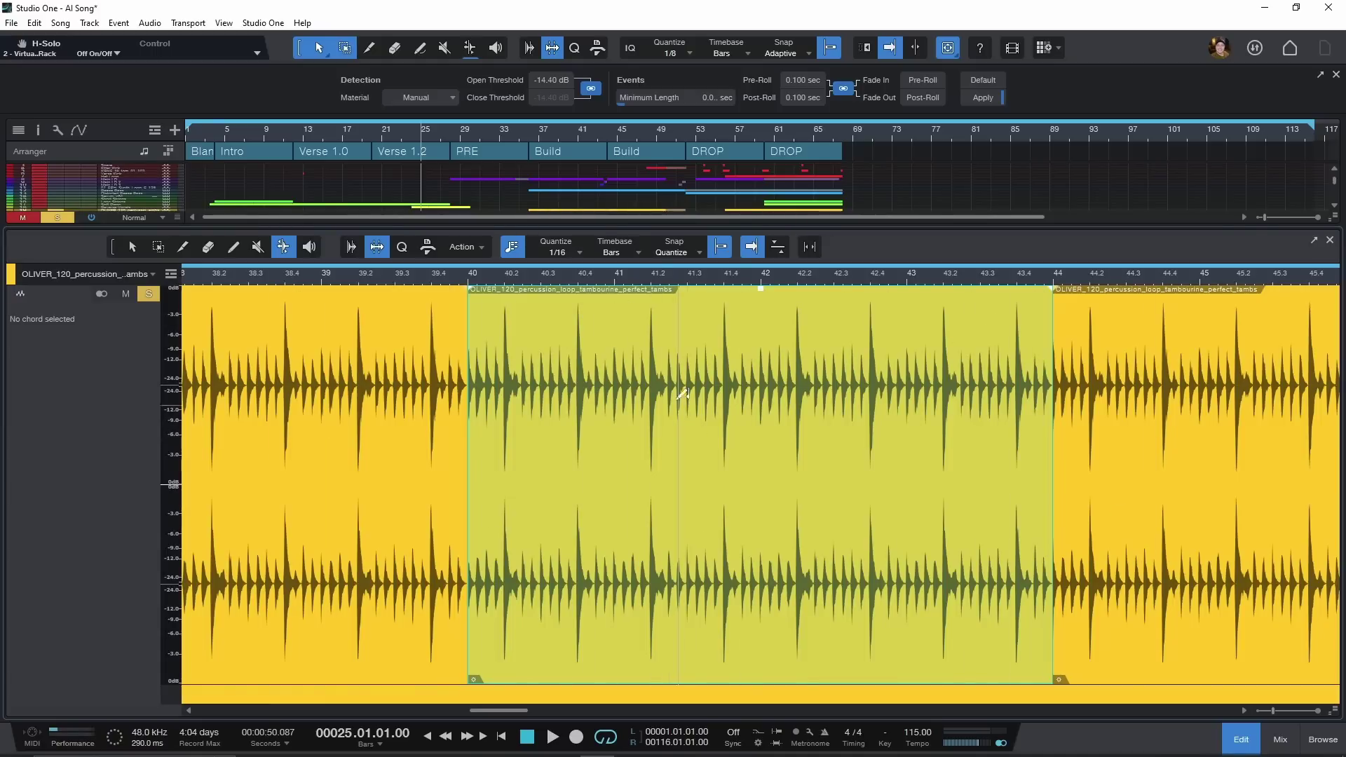
{"action": "key", "text": "F3"}
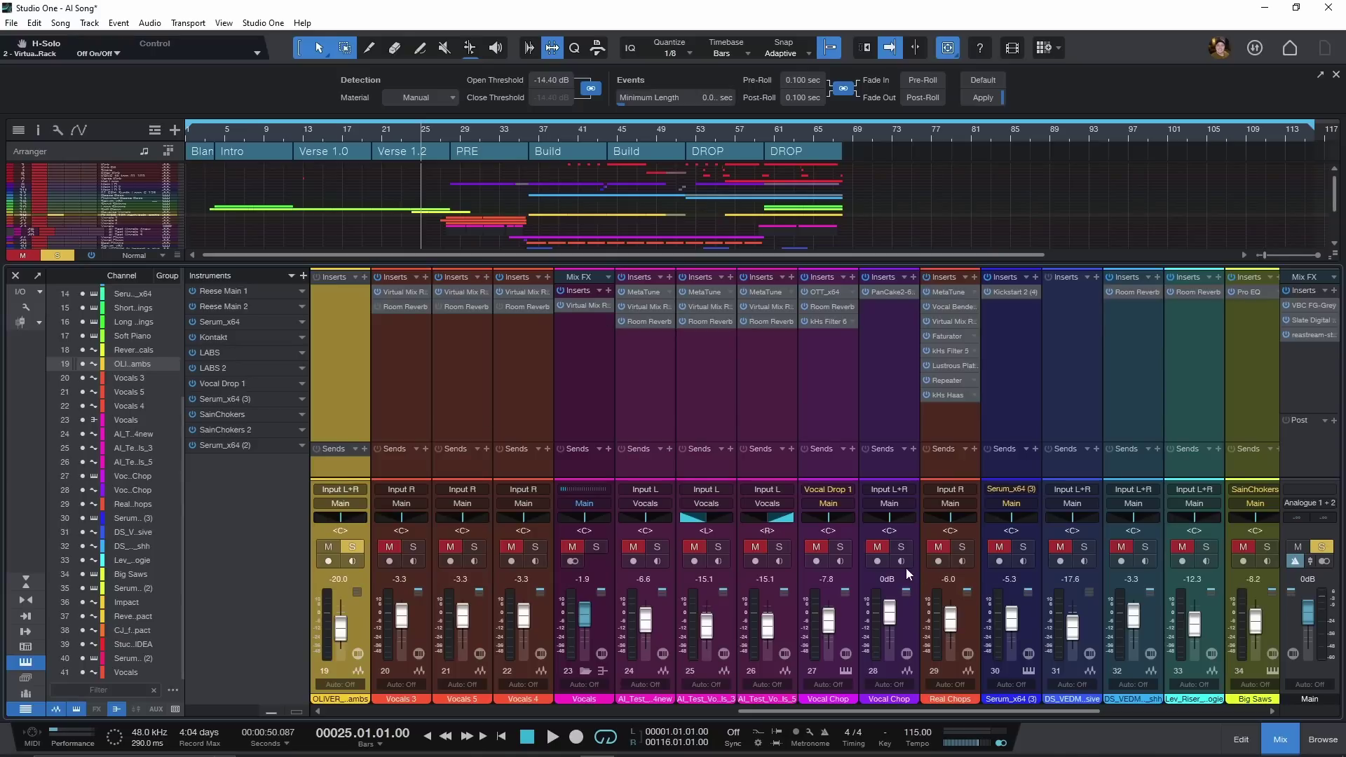
{"action": "key", "text": "F3"}
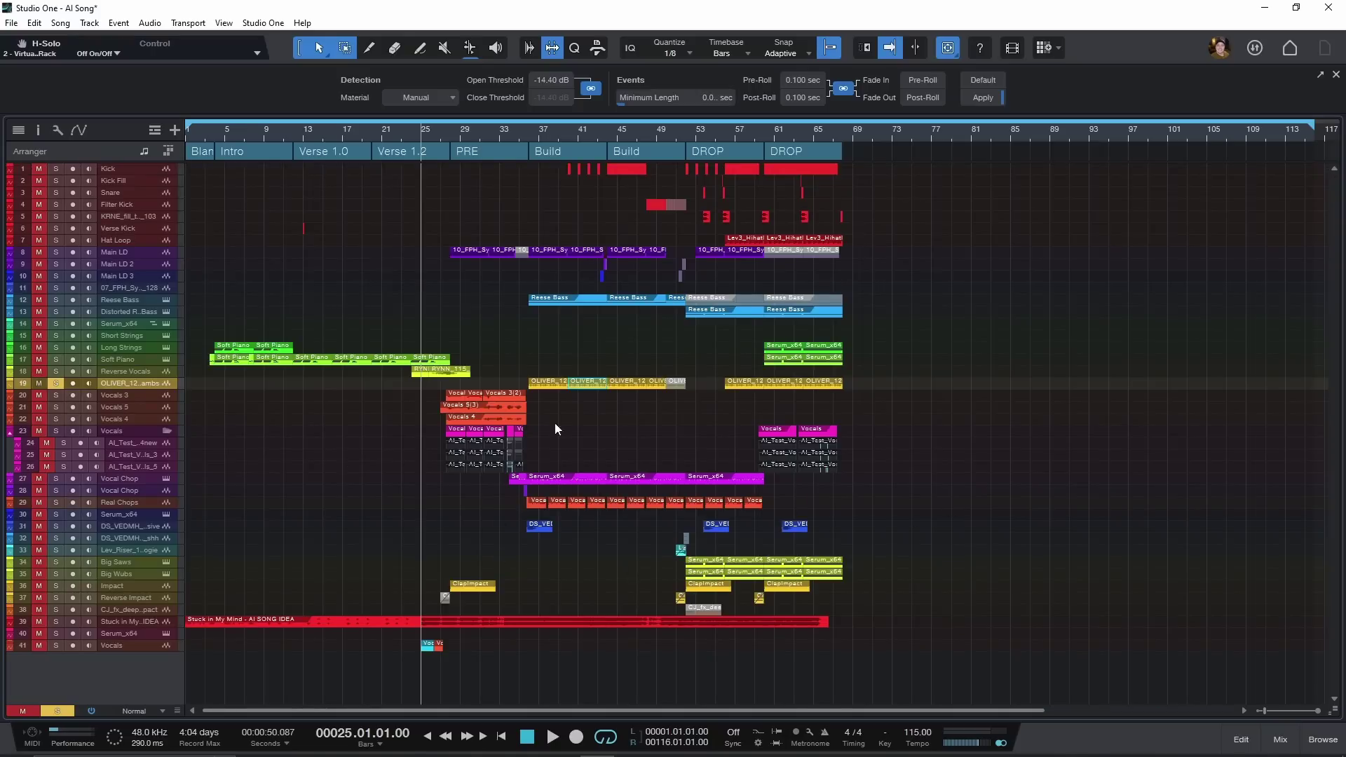
Switch the zoom mode to Auto Zoom Vertically and try manual zooming in the arrangement.
{"action": "left_click", "coordinate": [949, 50]}
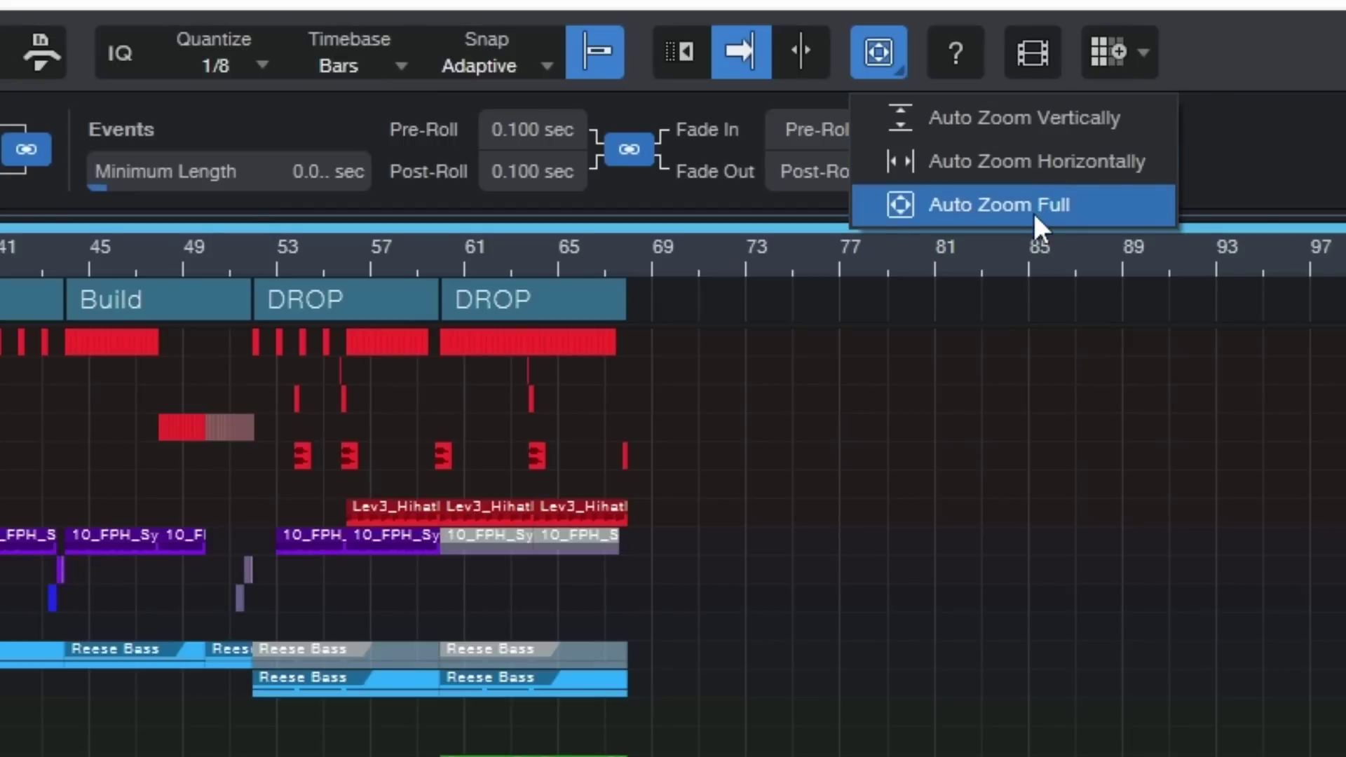
{"action": "left_click", "coordinate": [1041, 118]}
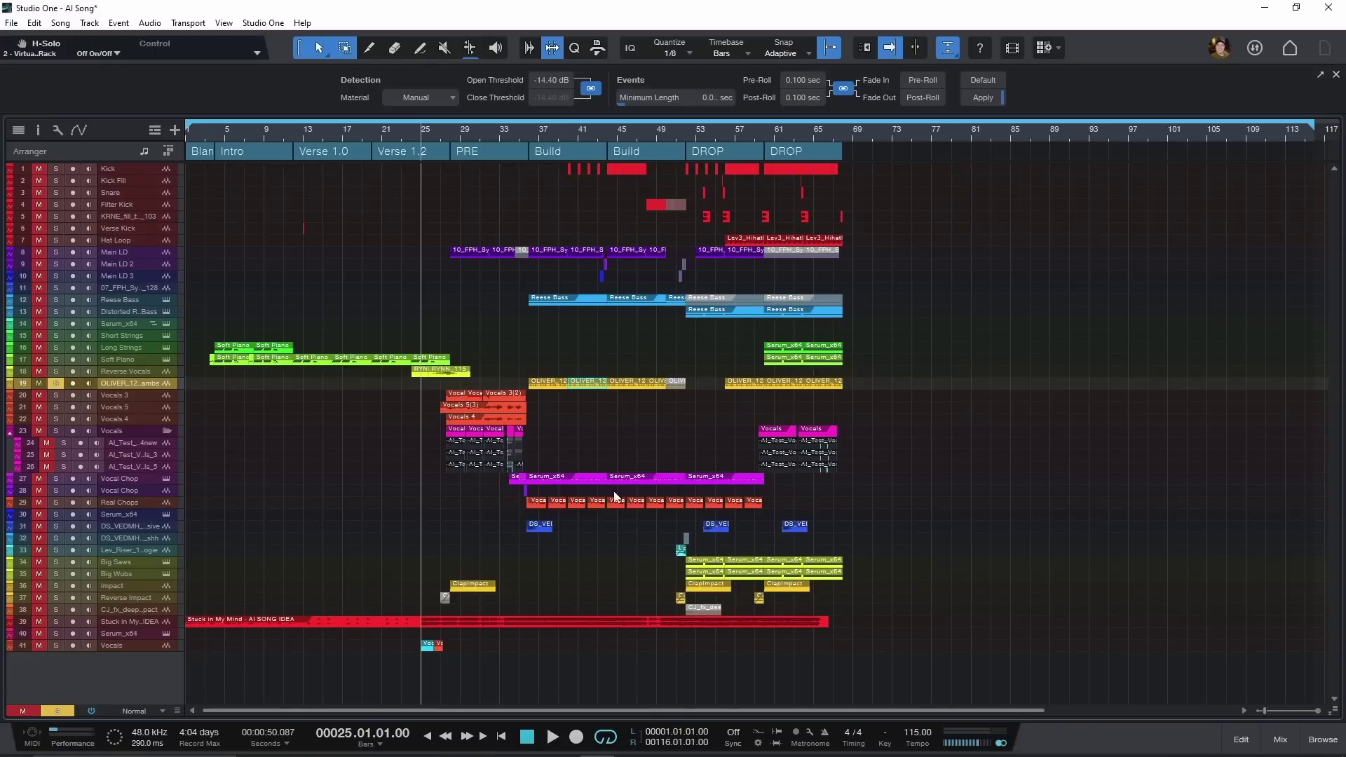
{"action": "scroll", "coordinate": [615, 496], "scroll_direction": "up", "scroll_amount": 5}
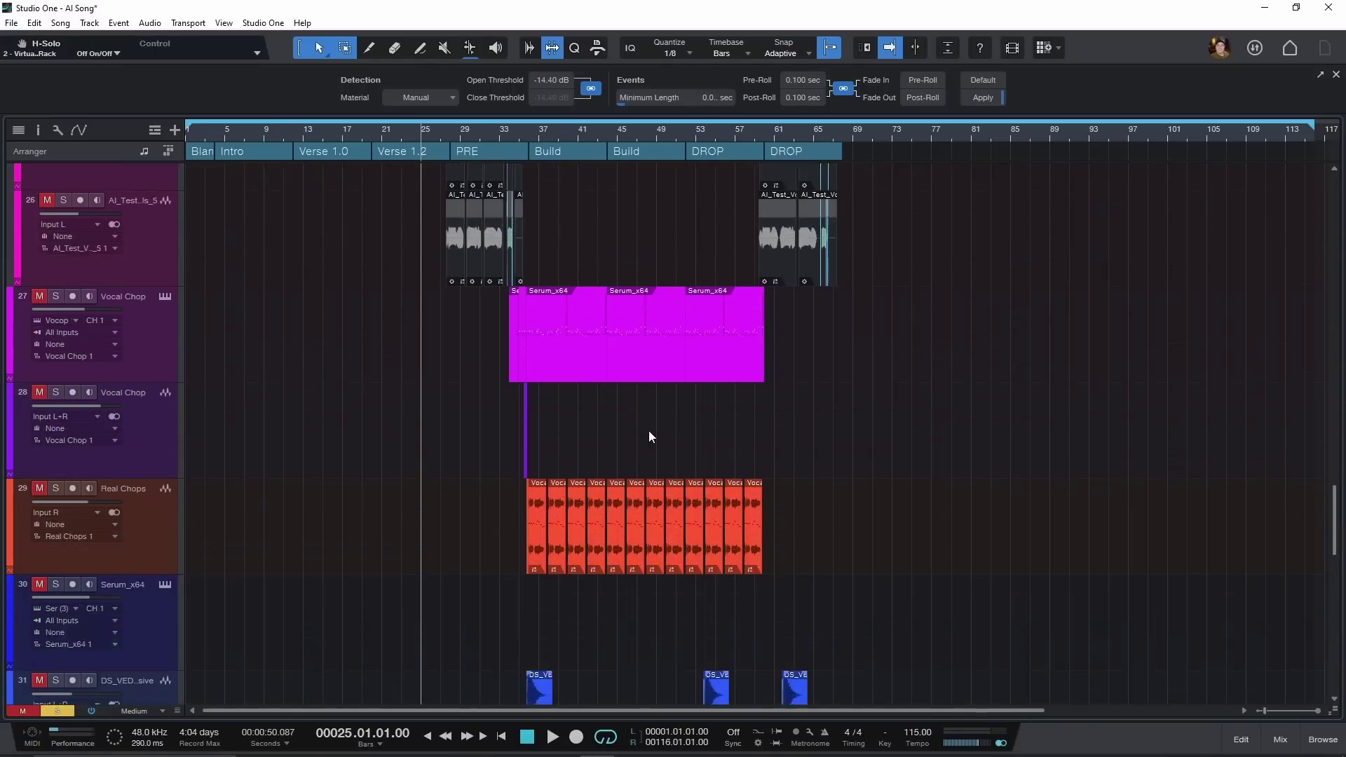
{"action": "scroll", "coordinate": [653, 424], "scroll_direction": "down", "scroll_amount": 4}
{"action": "scroll", "coordinate": [666, 422], "scroll_direction": "up", "scroll_amount": 4}
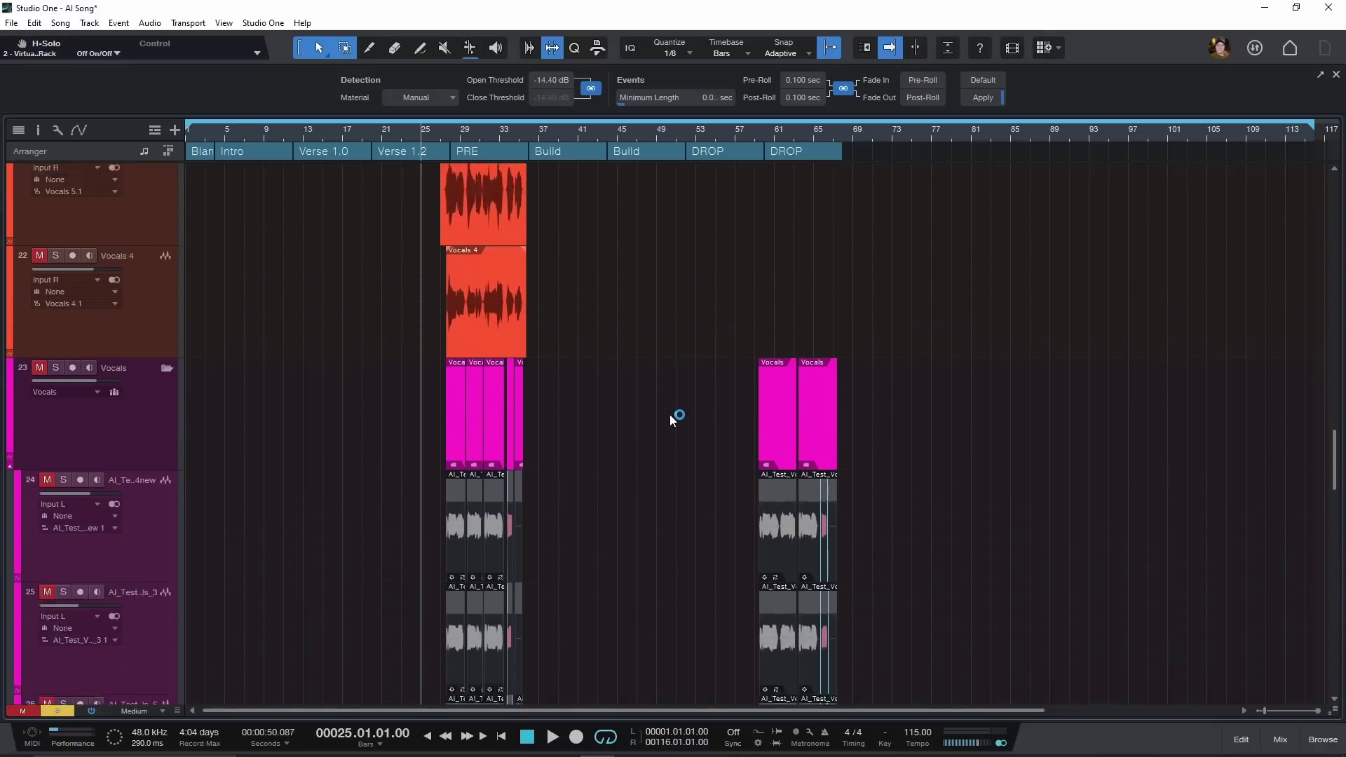
{"action": "scroll", "coordinate": [670, 414], "scroll_direction": "down", "scroll_amount": 4}
{"action": "scroll", "coordinate": [683, 410], "scroll_direction": "up", "scroll_amount": 2}
{"action": "scroll", "coordinate": [691, 398], "scroll_direction": "down", "scroll_amount": 2}
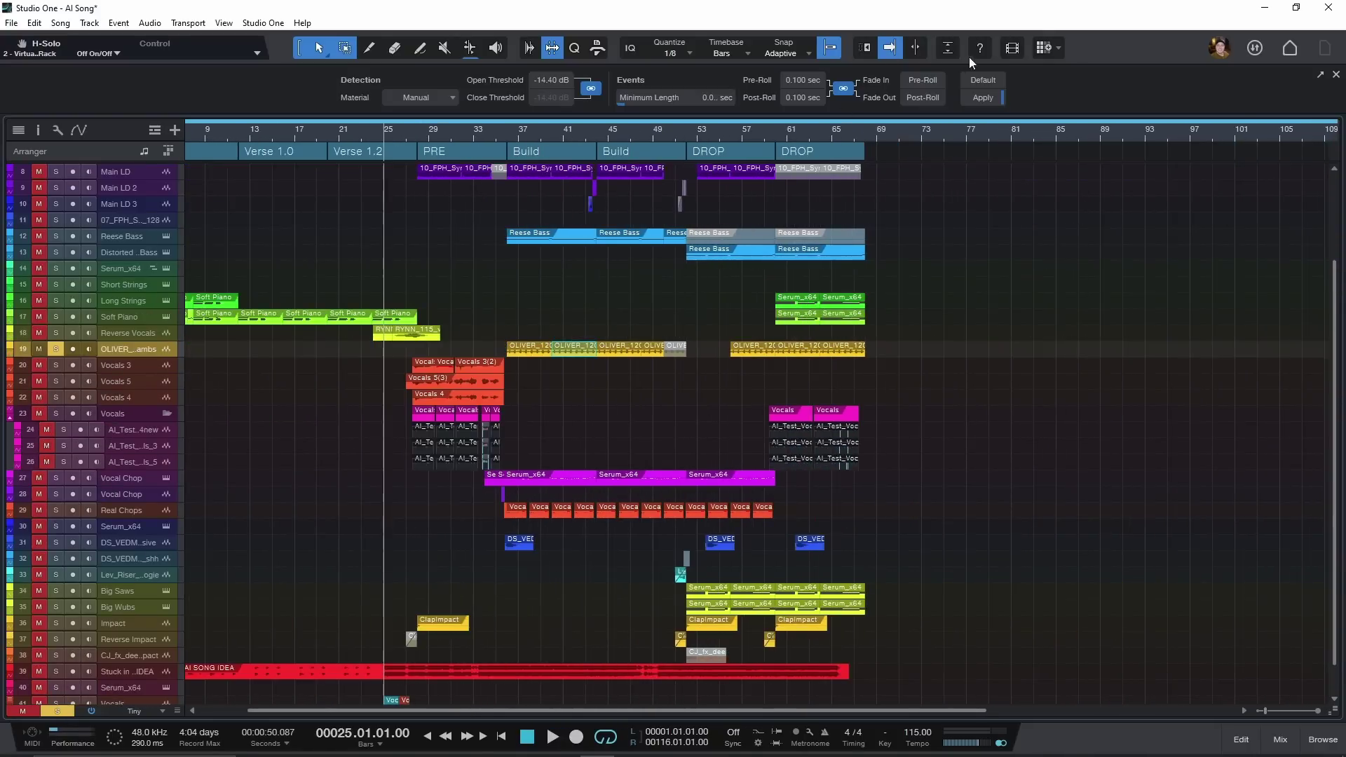
Set the zoom mode to Auto Zoom Full and open the Distorted Reese Bass part in the note editor.
{"action": "left_click", "coordinate": [948, 53]}
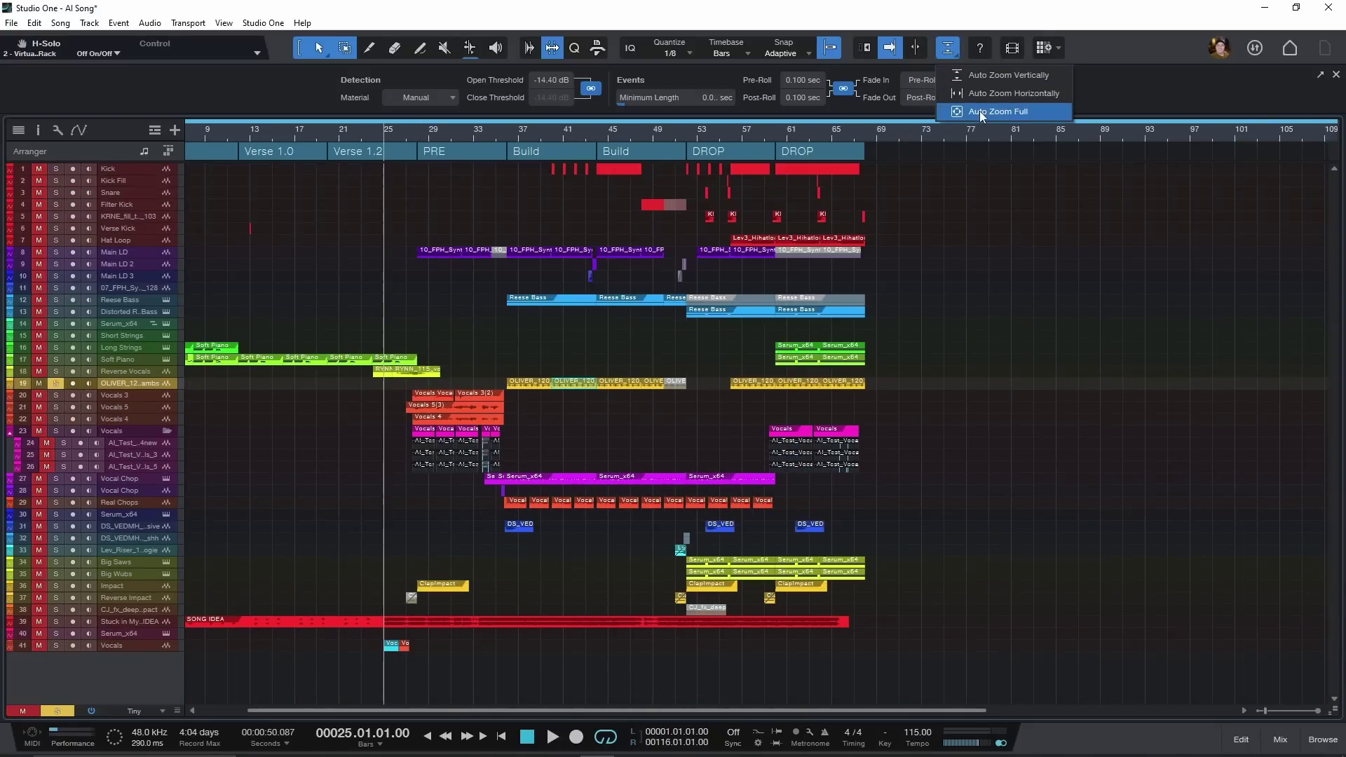
{"action": "double_click", "coordinate": [730, 309]}
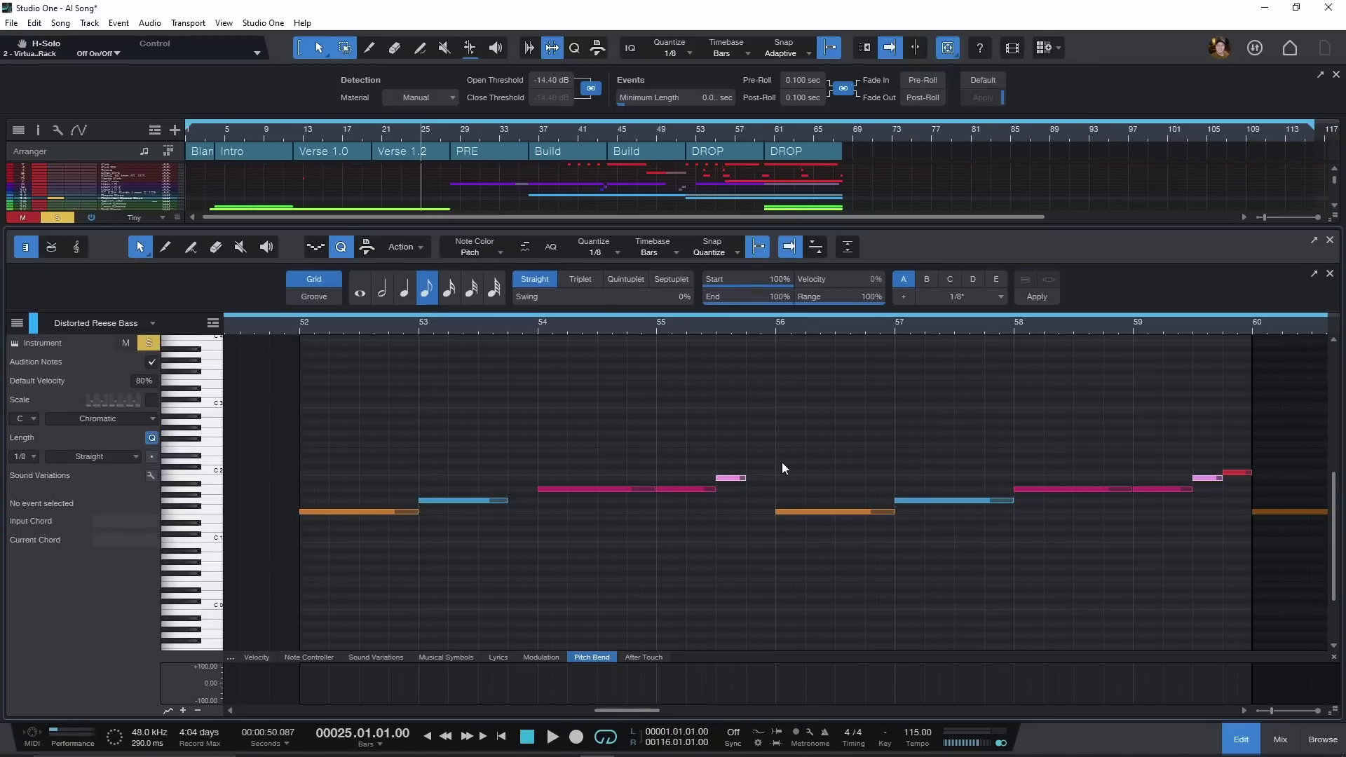
Select the bass notes from bar 52 into bar 56, play the part briefly from bar 52 and close the editor.
{"action": "left_click_drag", "start_coordinate": [313, 469], "coordinate": [835, 606]}
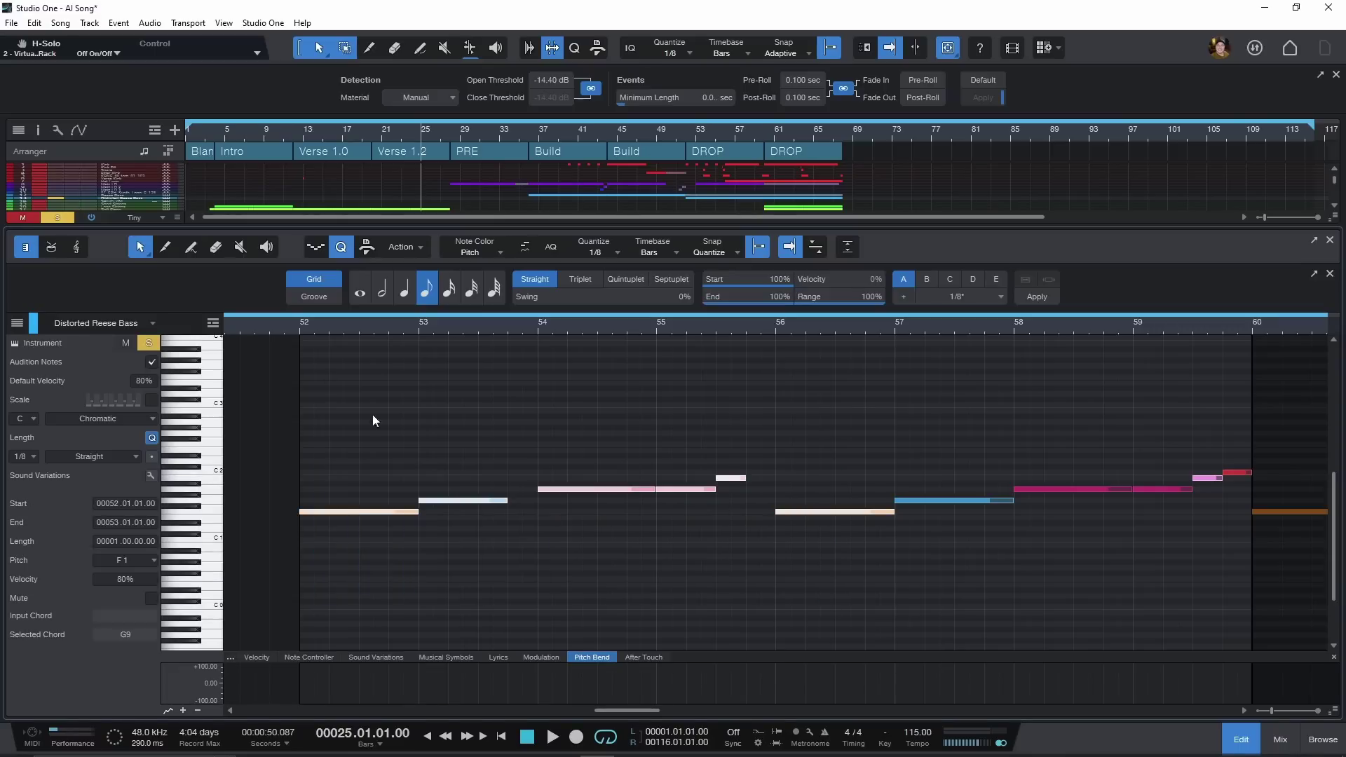
{"action": "left_click", "coordinate": [298, 329]}
{"action": "key", "text": "space"}
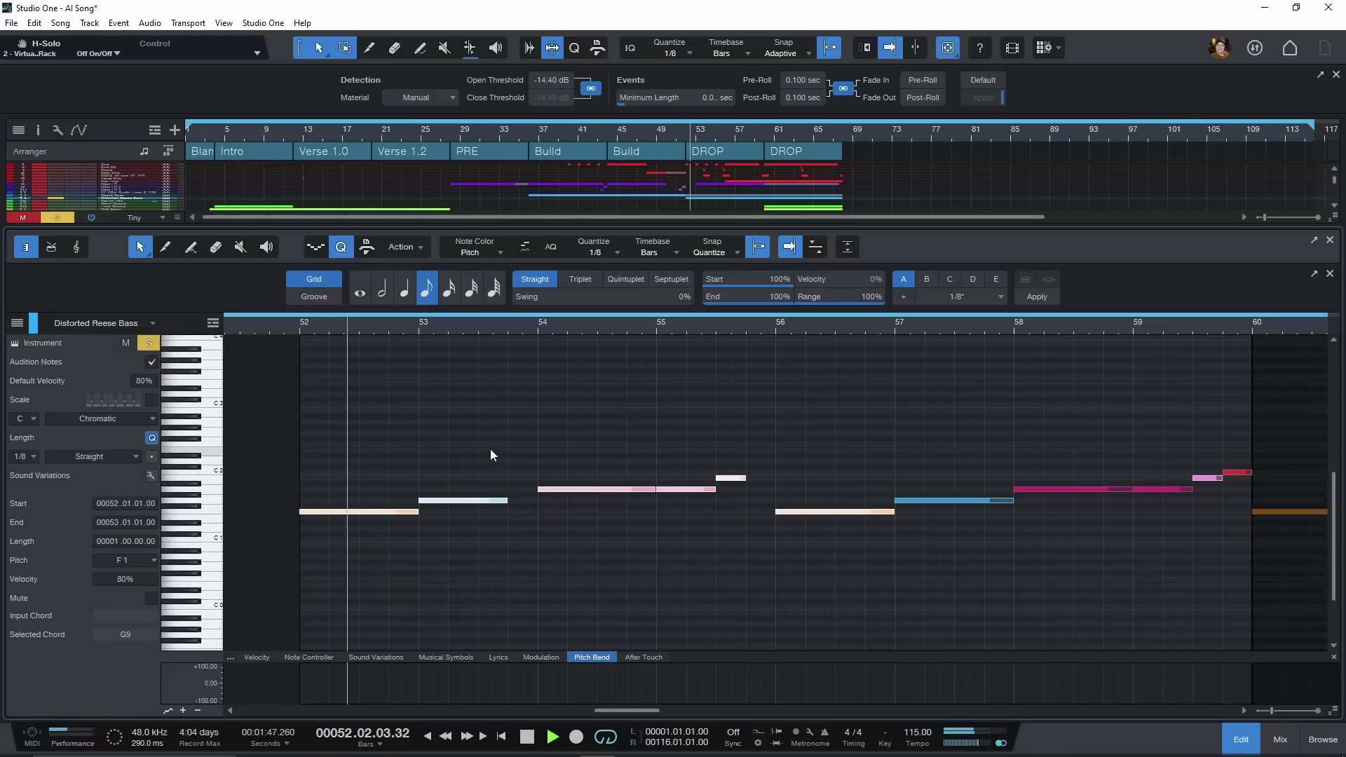
{"action": "key", "text": "space"}
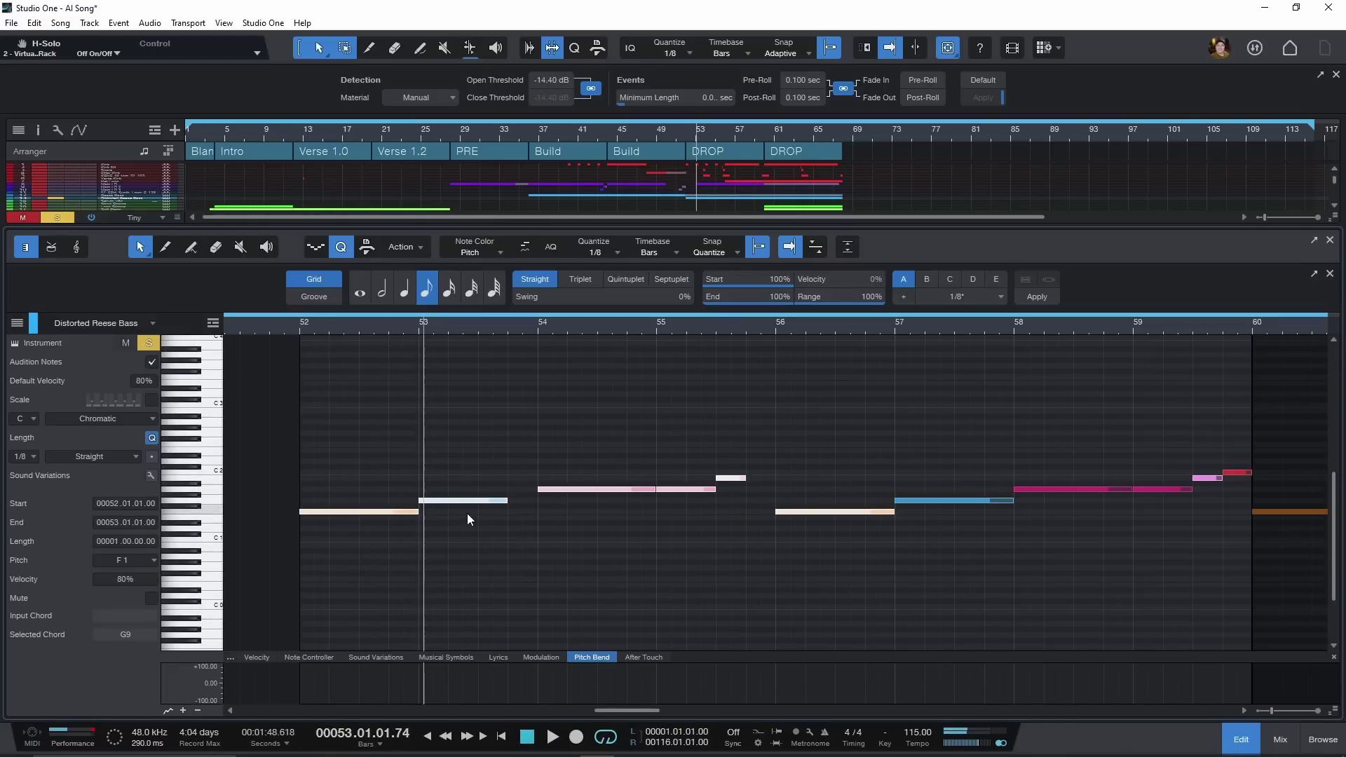
{"action": "key", "text": "F2"}
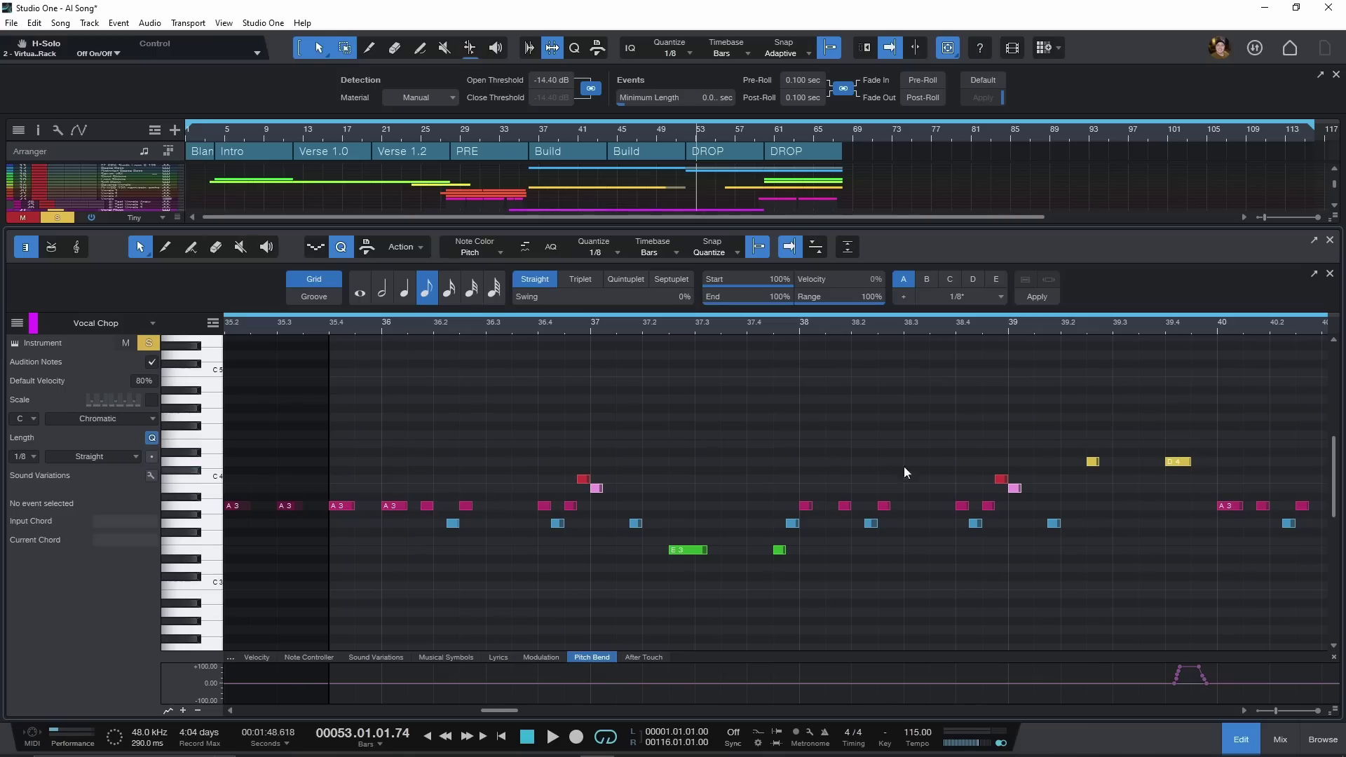
Select individual notes in the Vocal Chop part, ending on the E3 after bar 37, and set the note color to Velocity.
{"action": "left_click", "coordinate": [511, 553]}
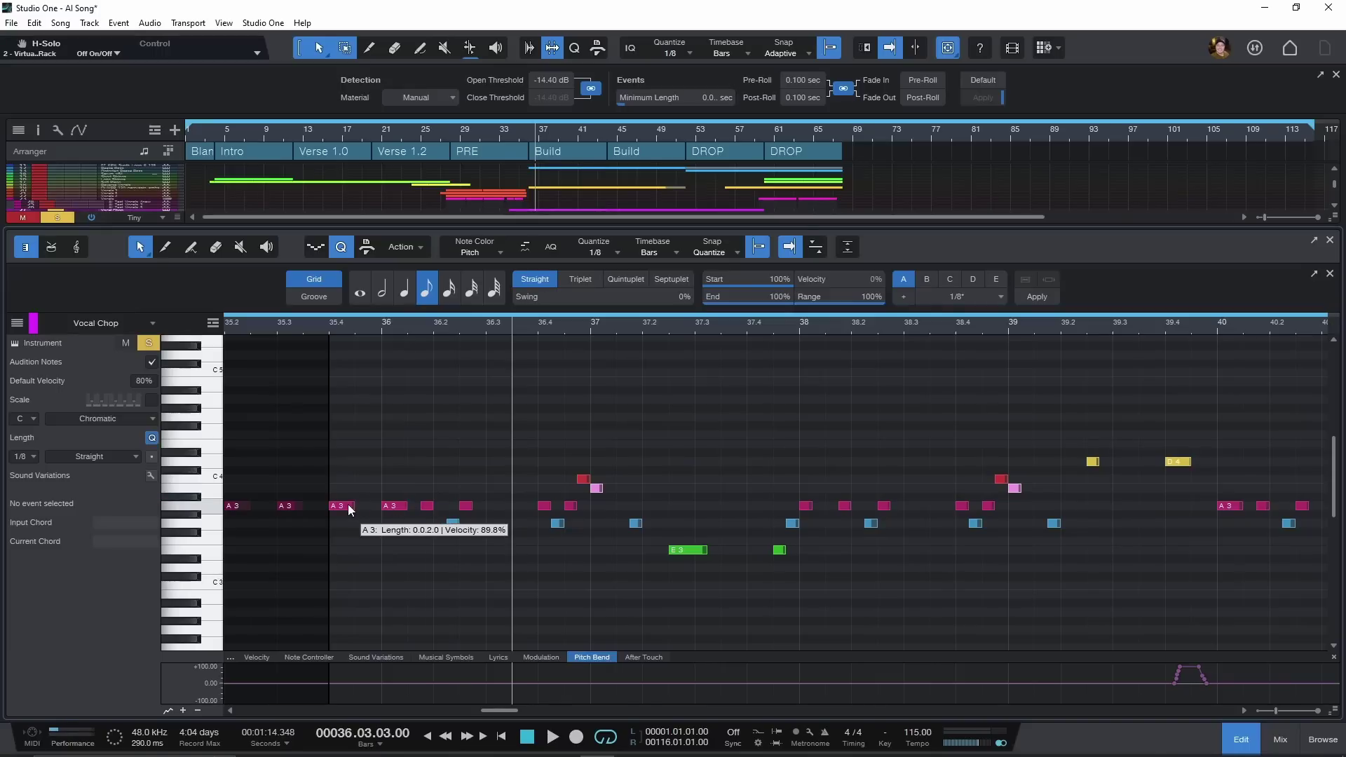
{"action": "left_click", "coordinate": [453, 523]}
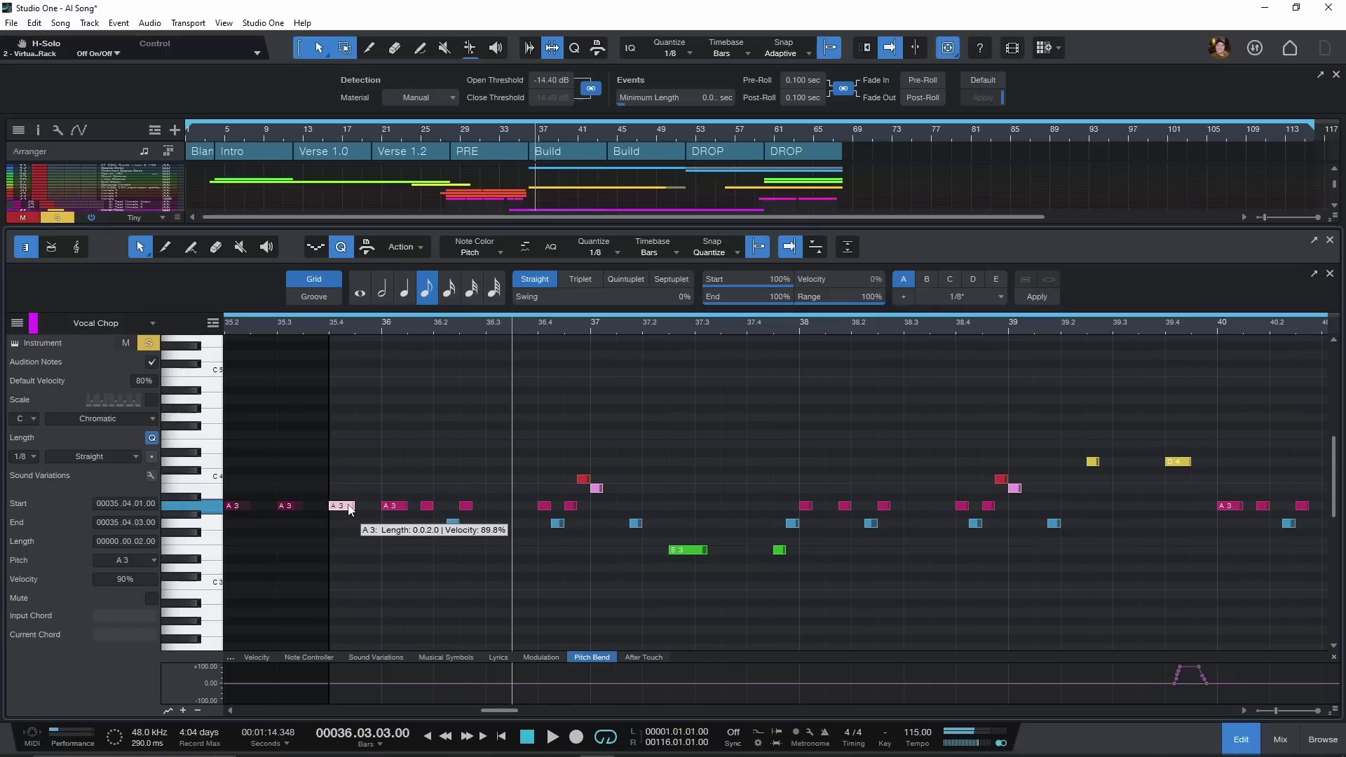
{"action": "left_click", "coordinate": [687, 553]}
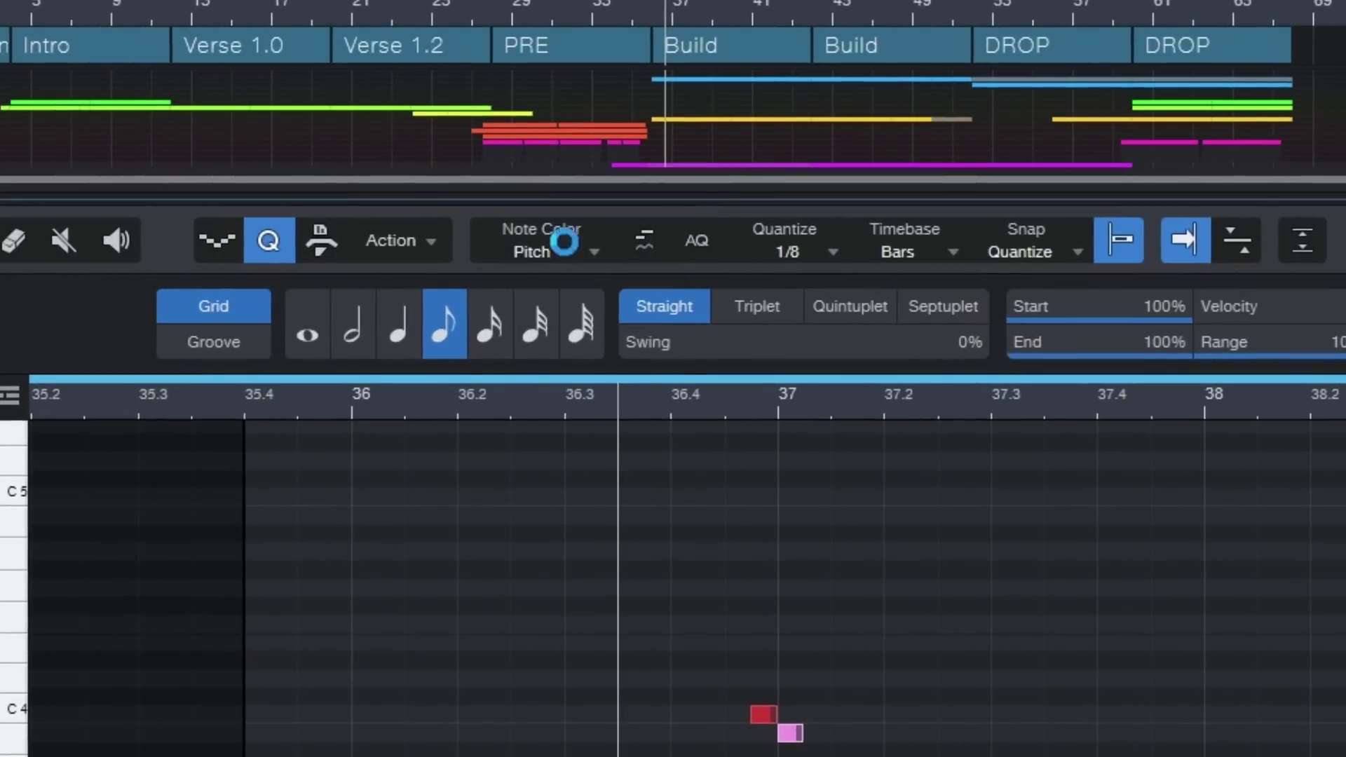
{"action": "left_click", "coordinate": [487, 251]}
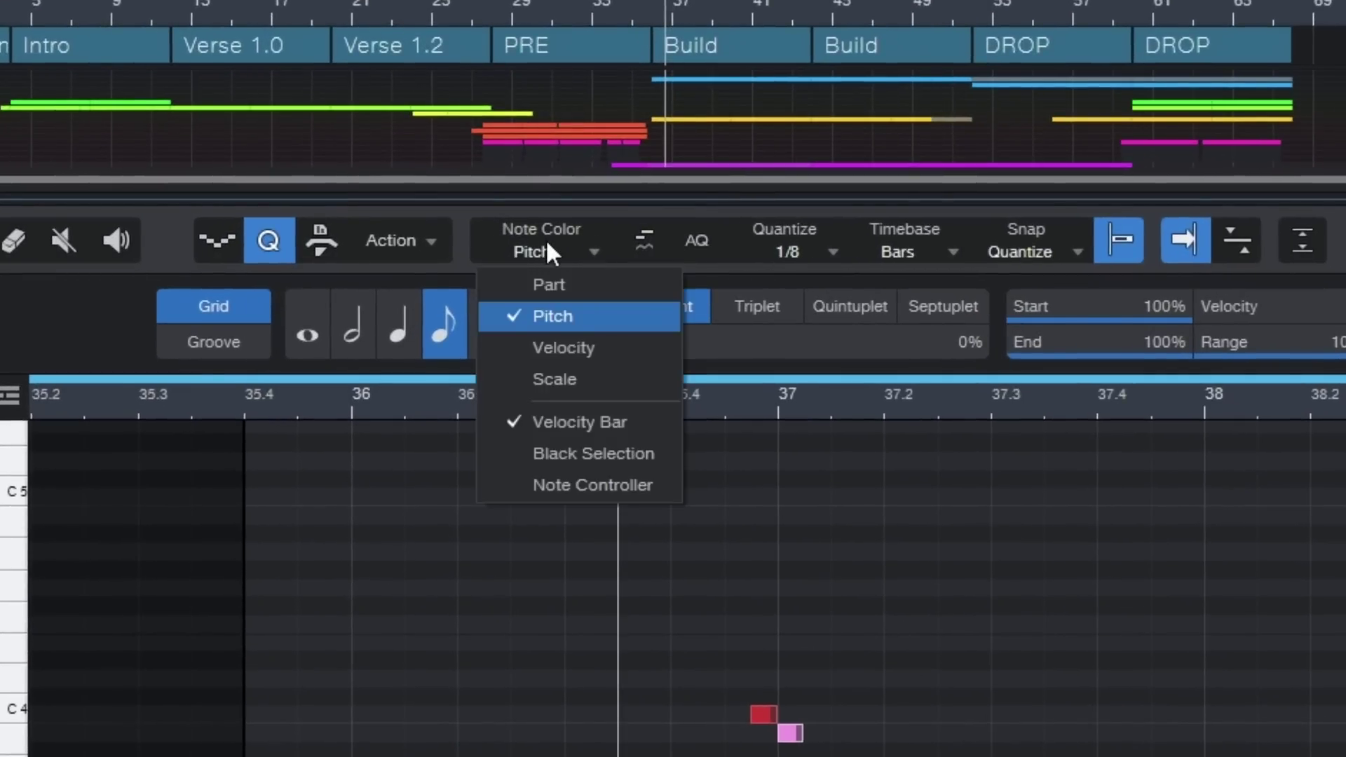
{"action": "left_click", "coordinate": [582, 347]}
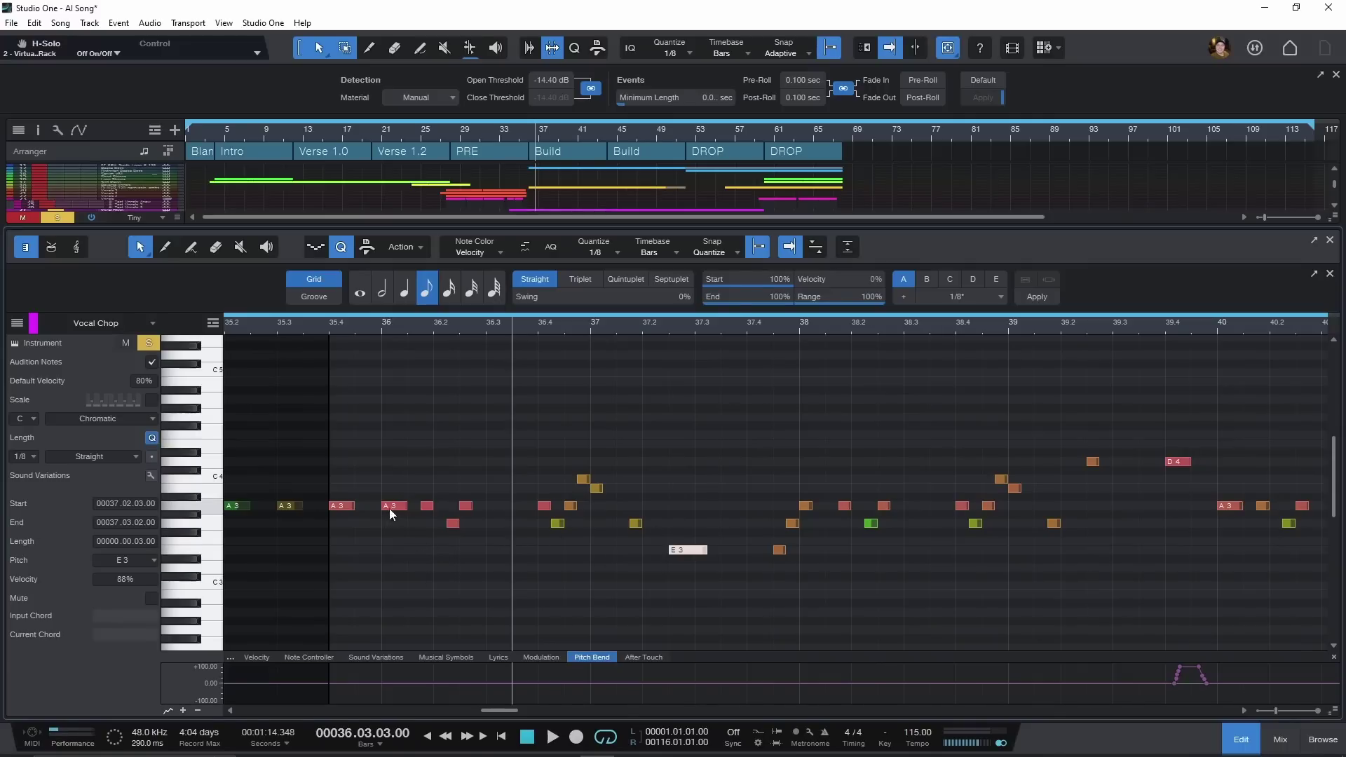
Adjust the velocity of the A3 note at bar 36 to 84%.
{"action": "left_click", "coordinate": [391, 506]}
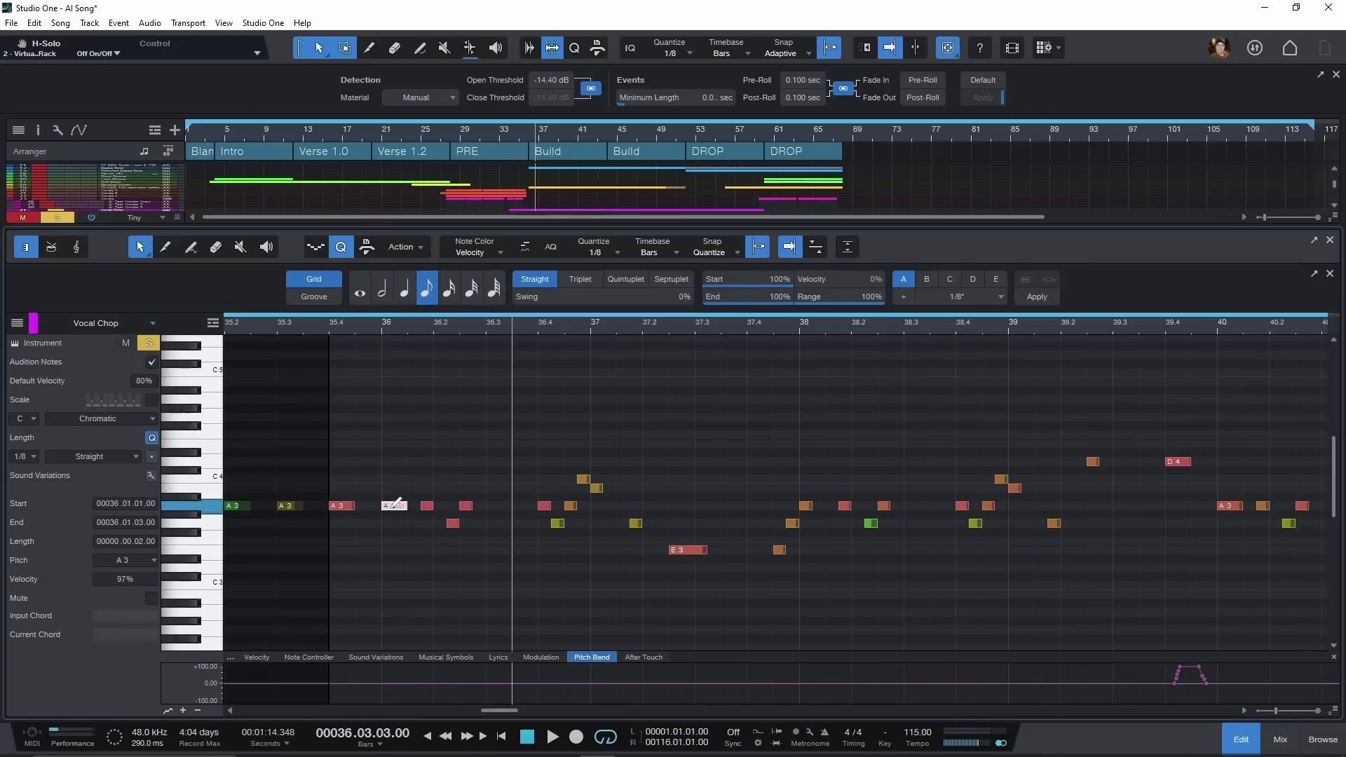
{"action": "left_click_drag", "start_coordinate": [391, 513], "coordinate": [413, 391]}
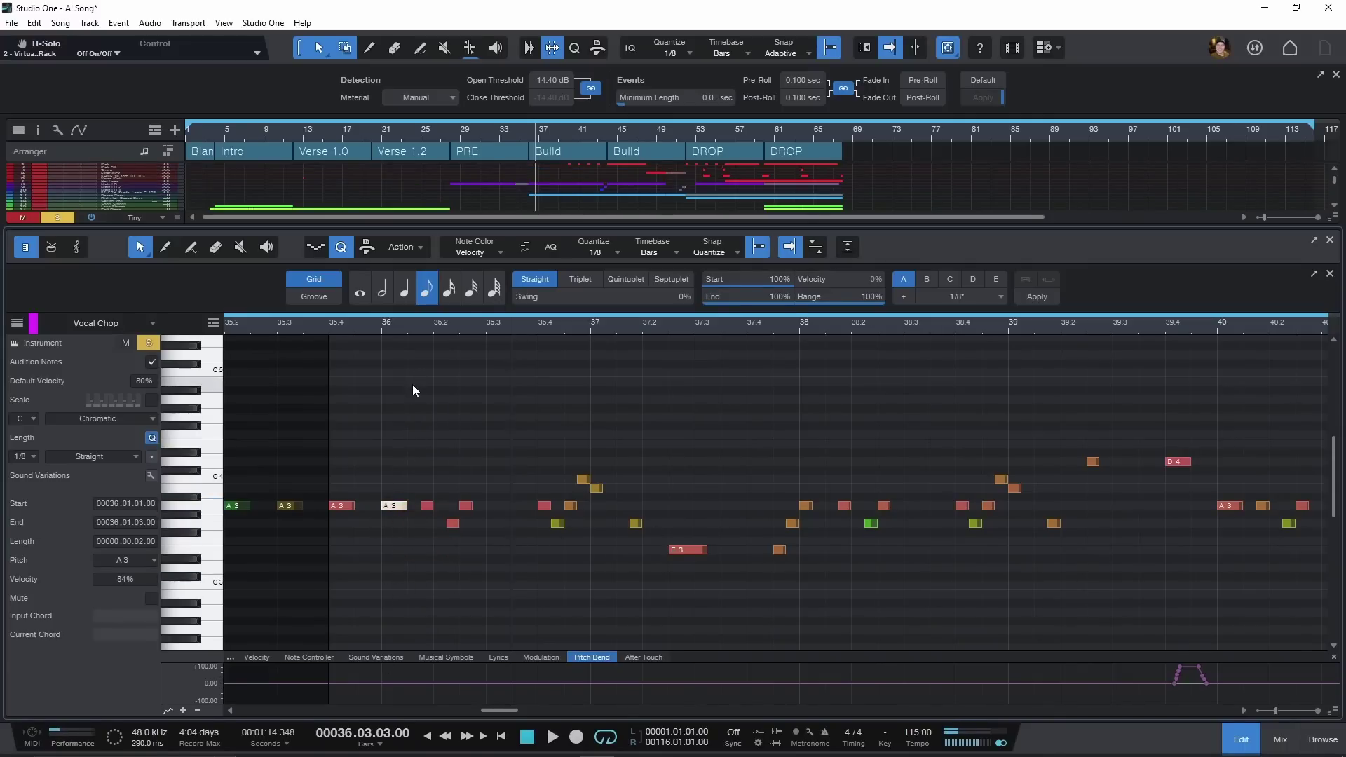
Set the note color to Scale, enable the scale for the Vocal Chop part and choose C Major.
{"action": "left_click", "coordinate": [483, 252]}
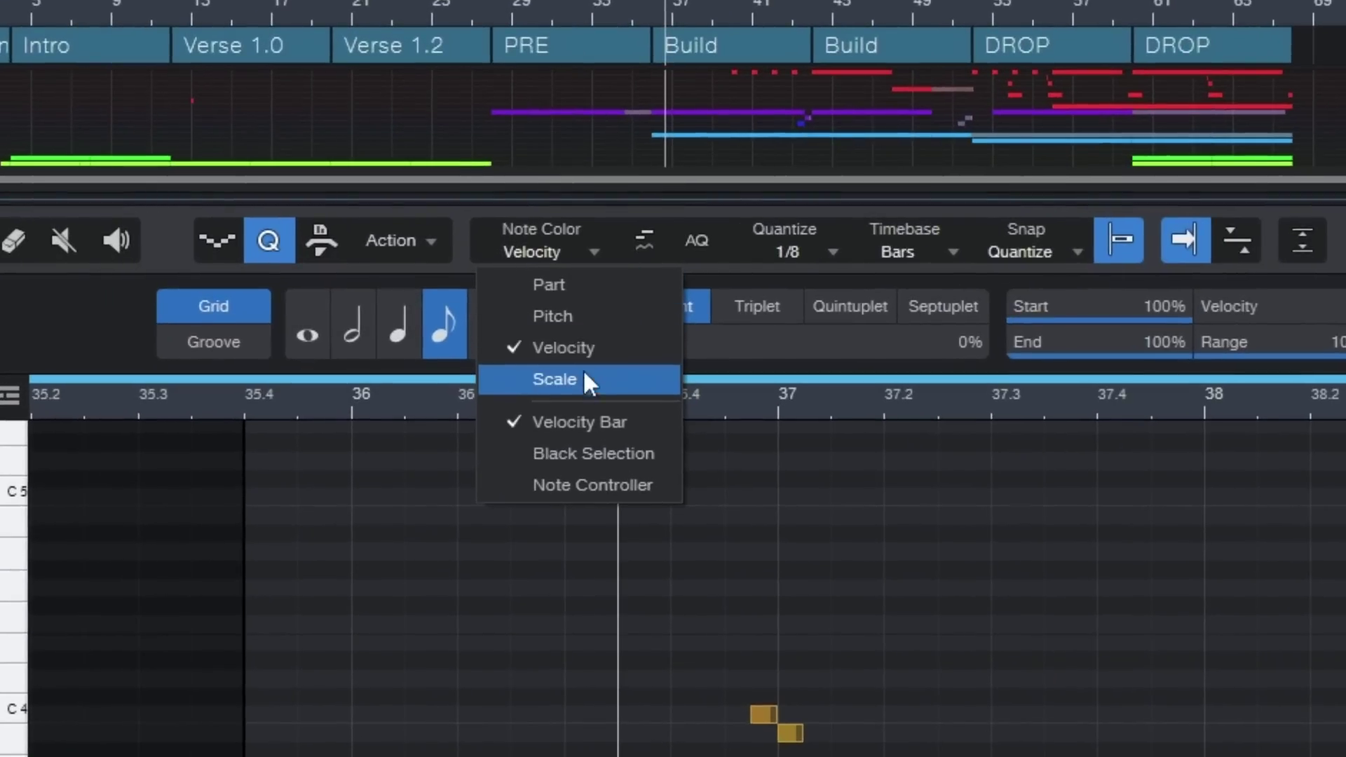
{"action": "left_click", "coordinate": [582, 376]}
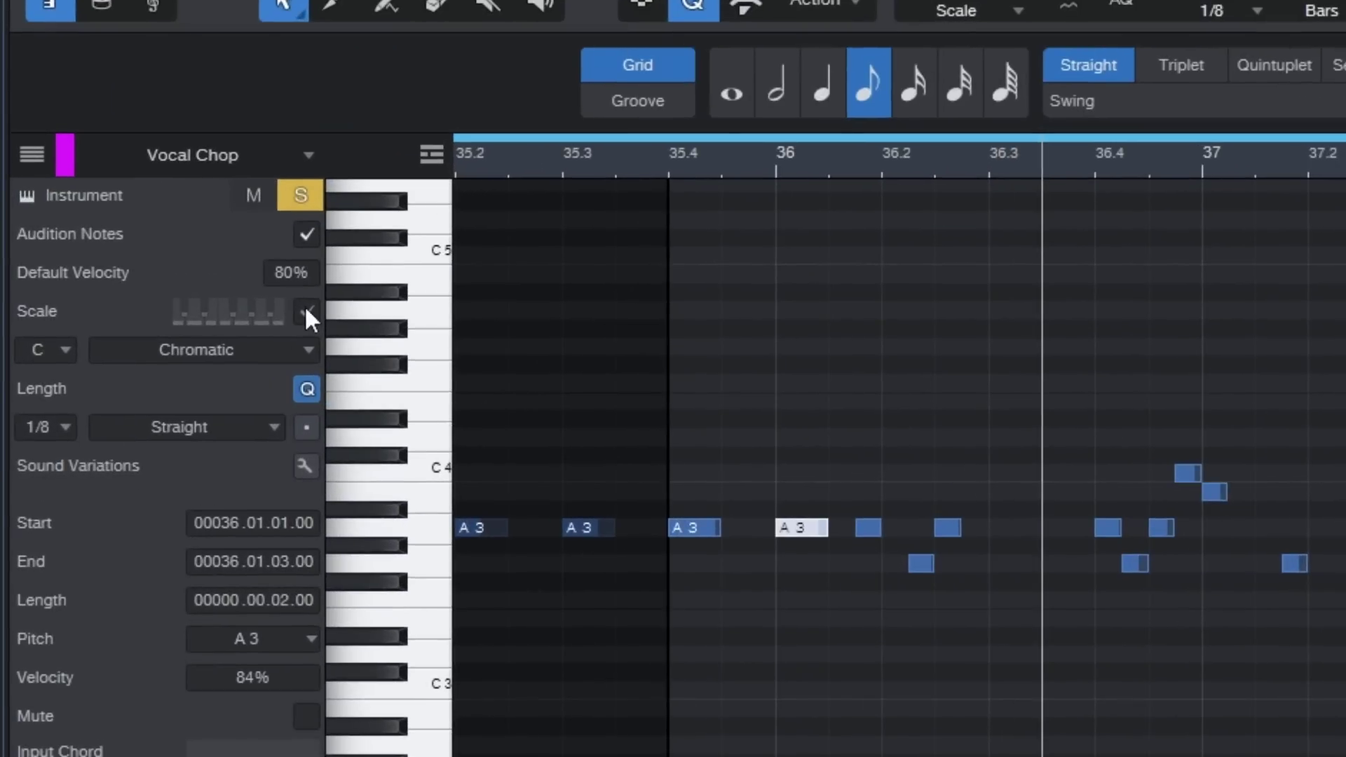
{"action": "left_click", "coordinate": [305, 311]}
{"action": "left_click", "coordinate": [203, 351]}
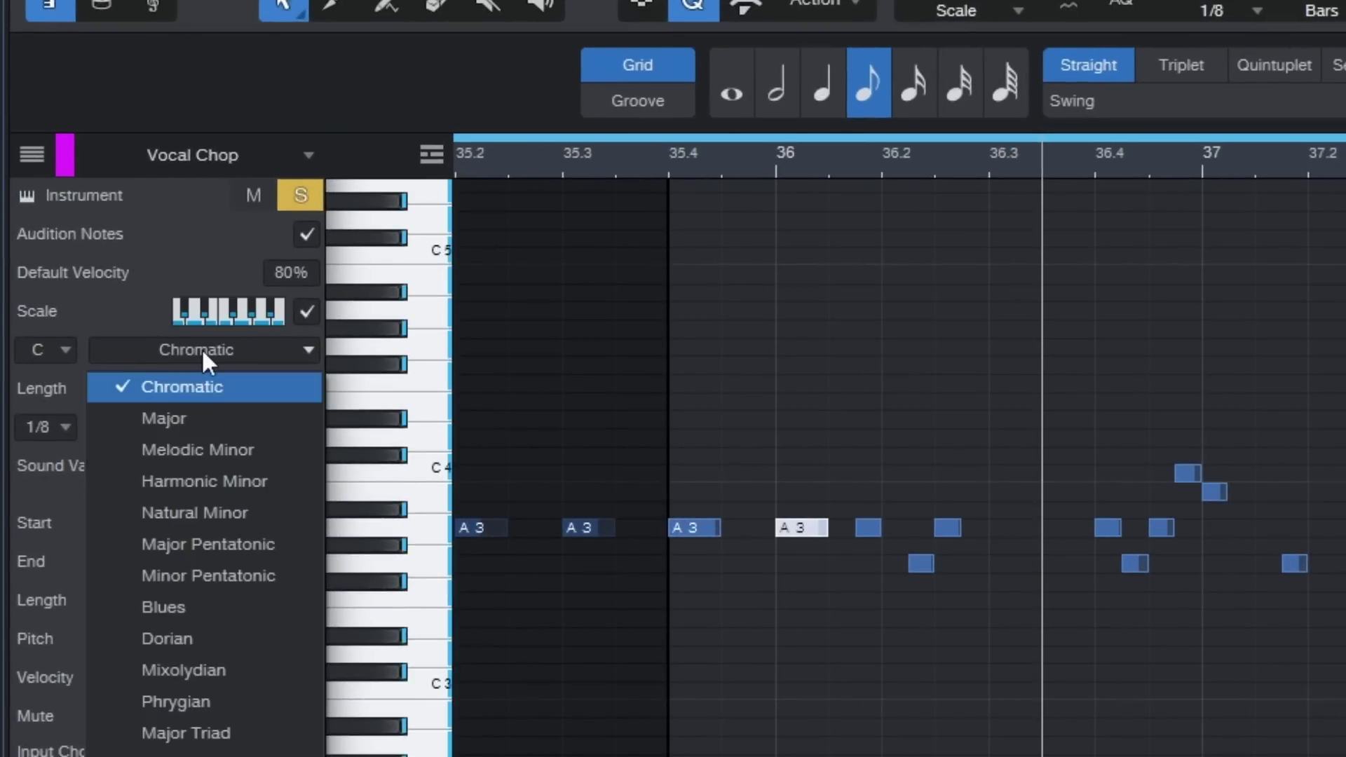
{"action": "left_click", "coordinate": [240, 418]}
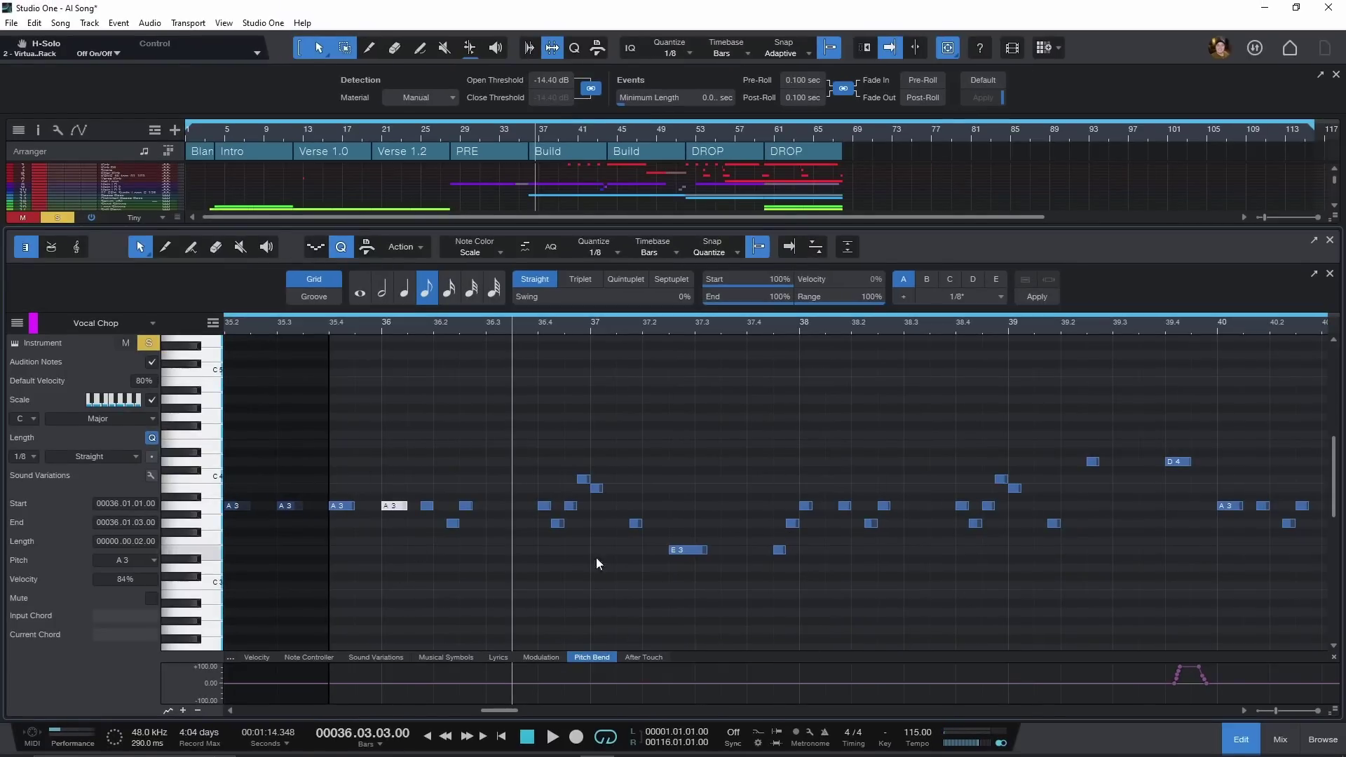
Move the A3 note at bar 36 up to A#3 and back down to A3 to compare the scale coloring.
{"action": "left_click", "coordinate": [396, 511]}
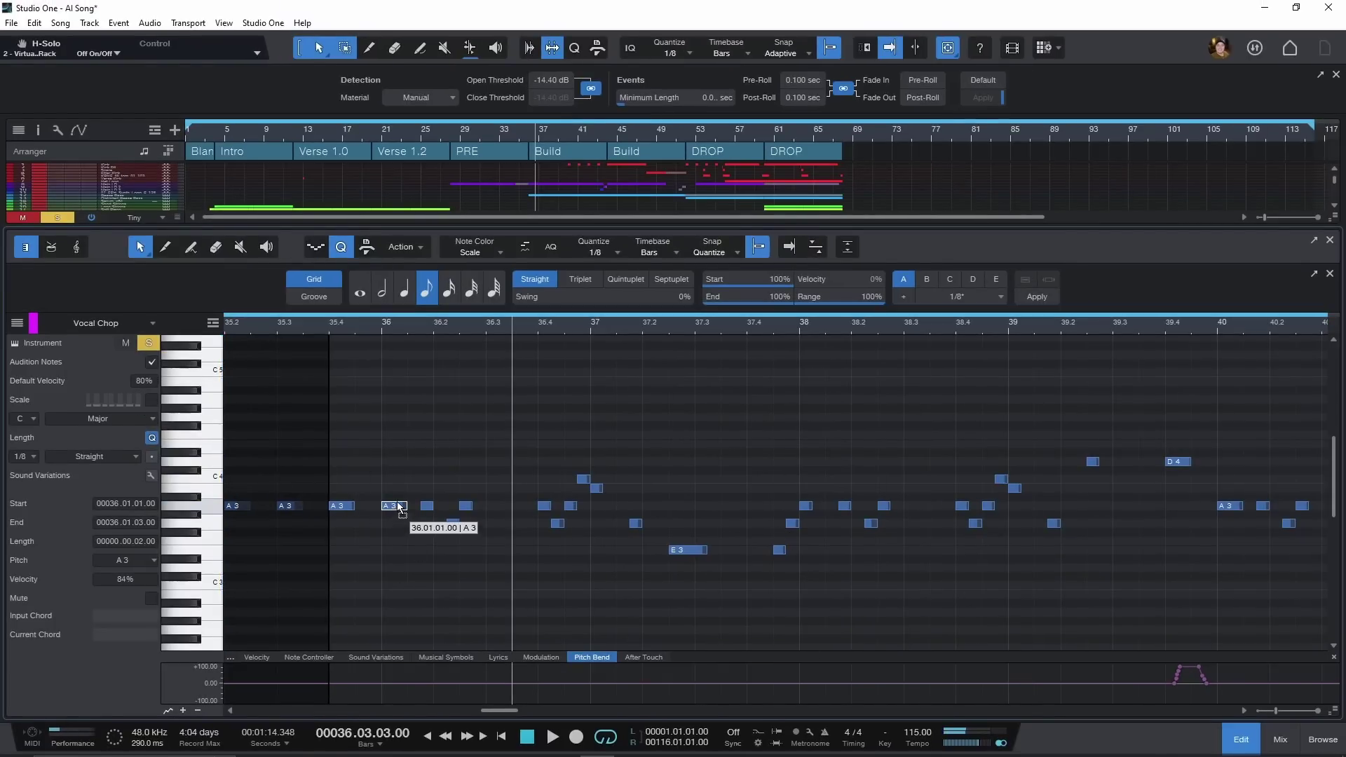
{"action": "left_click_drag", "start_coordinate": [400, 505], "coordinate": [394, 496]}
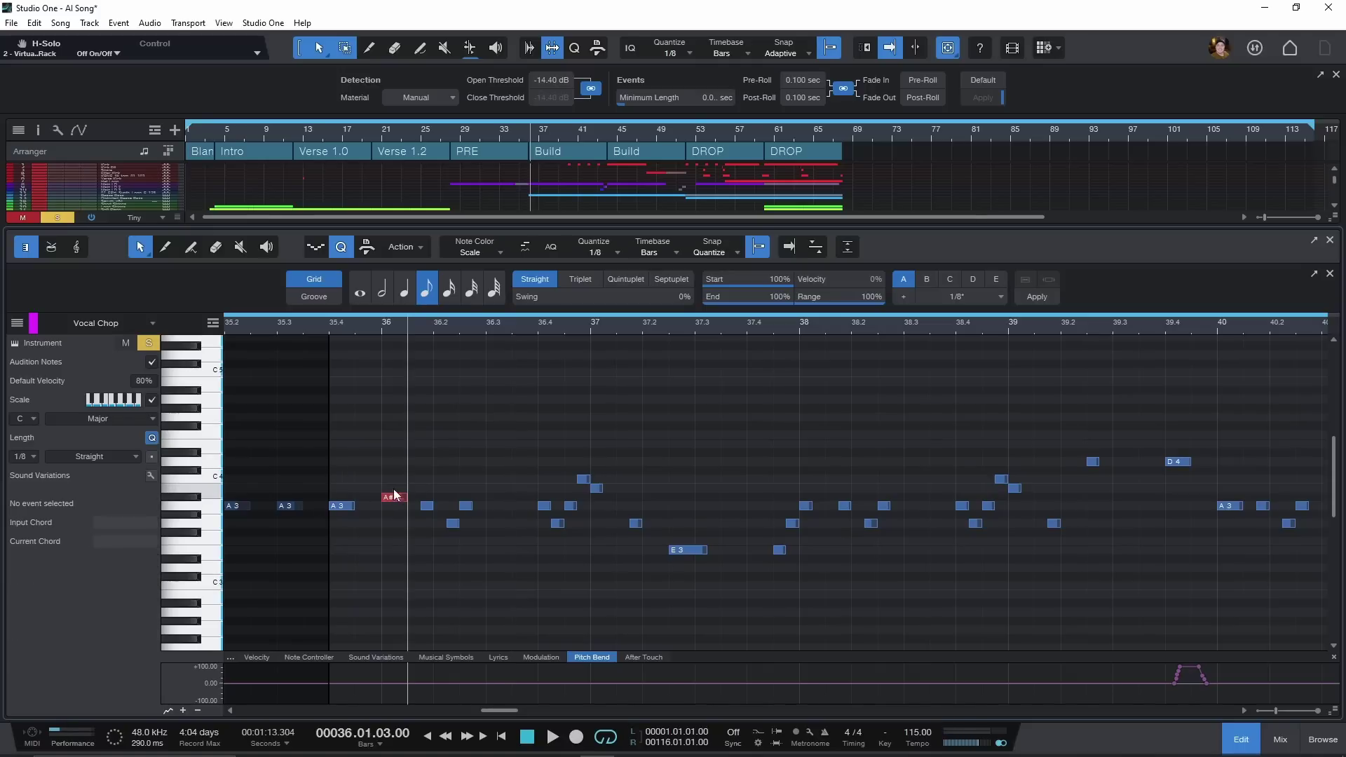
{"action": "scroll", "coordinate": [552, 522], "scroll_direction": "down", "scroll_amount": 2}
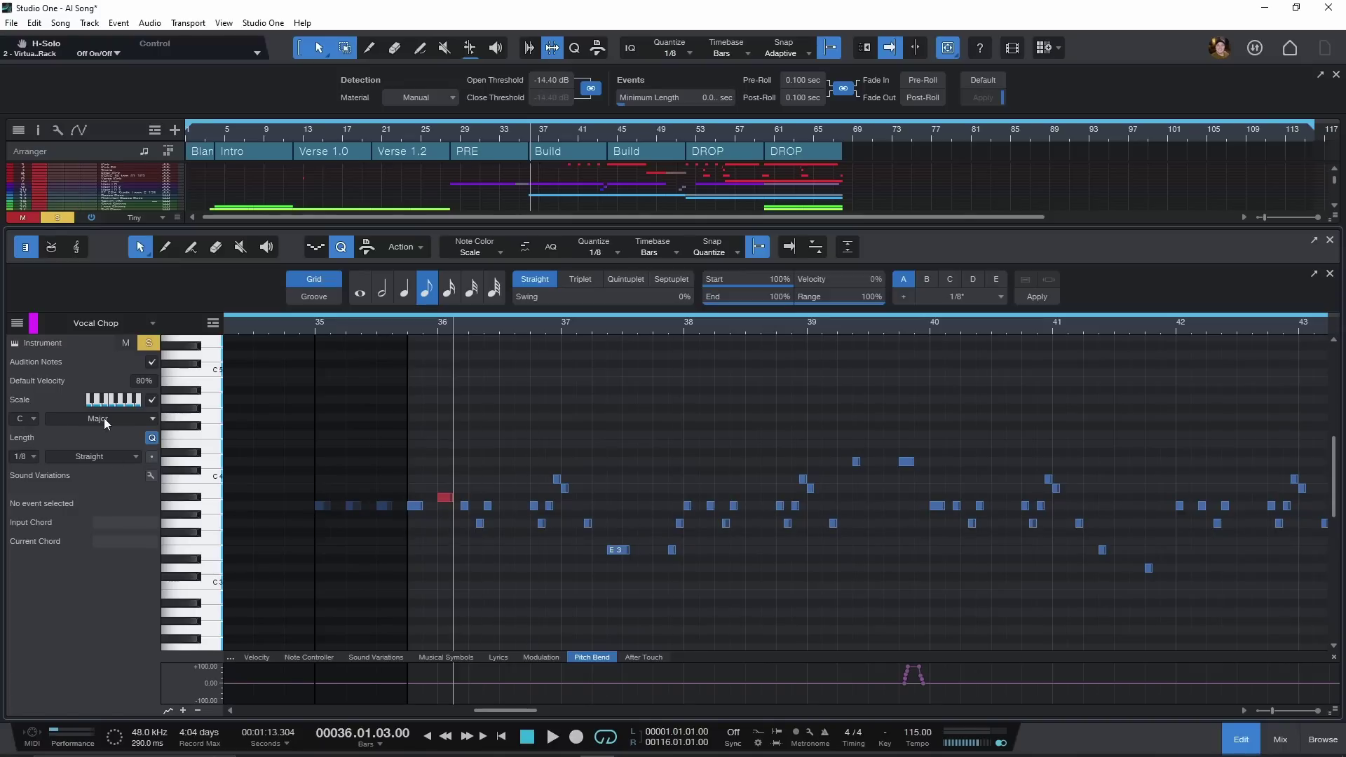
{"action": "scroll", "coordinate": [449, 508], "scroll_direction": "up", "scroll_amount": 5}
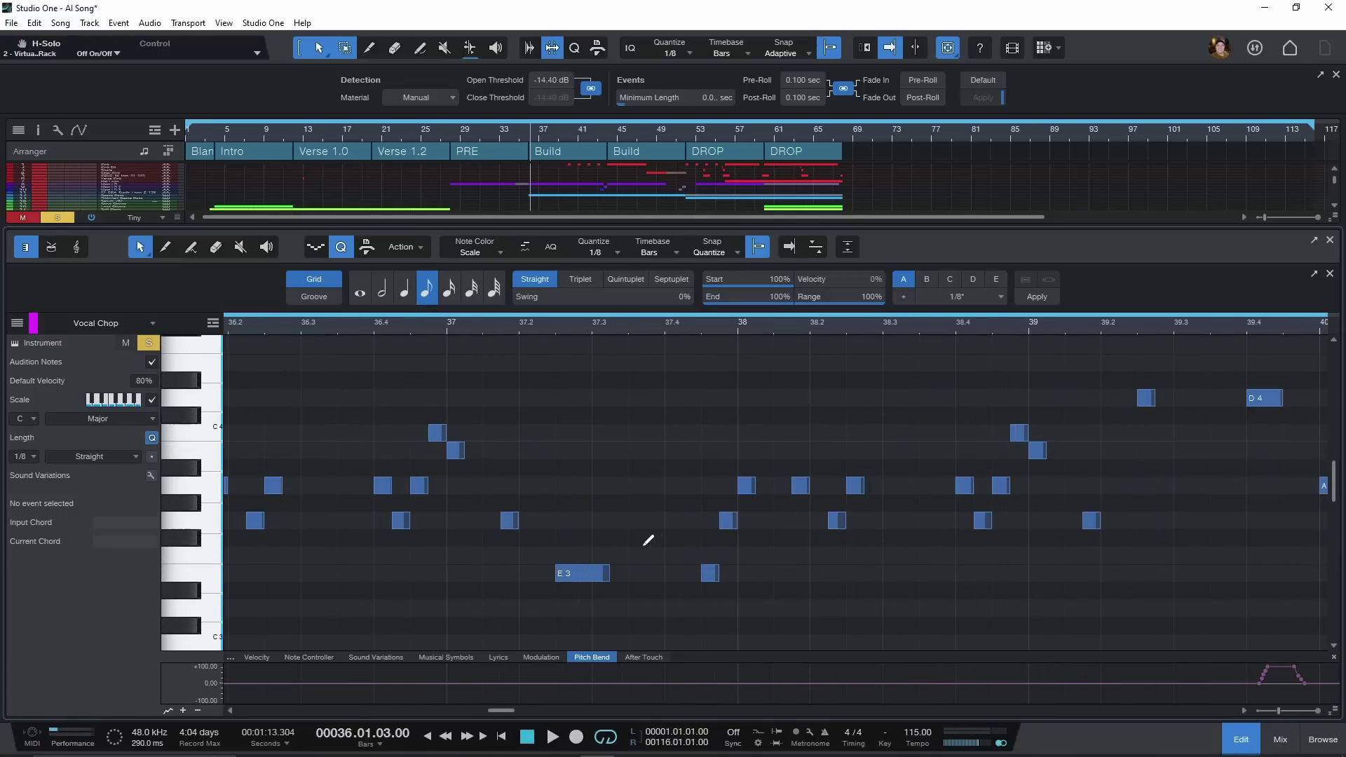
{"action": "scroll", "coordinate": [499, 526], "scroll_direction": "left", "scroll_amount": 2}
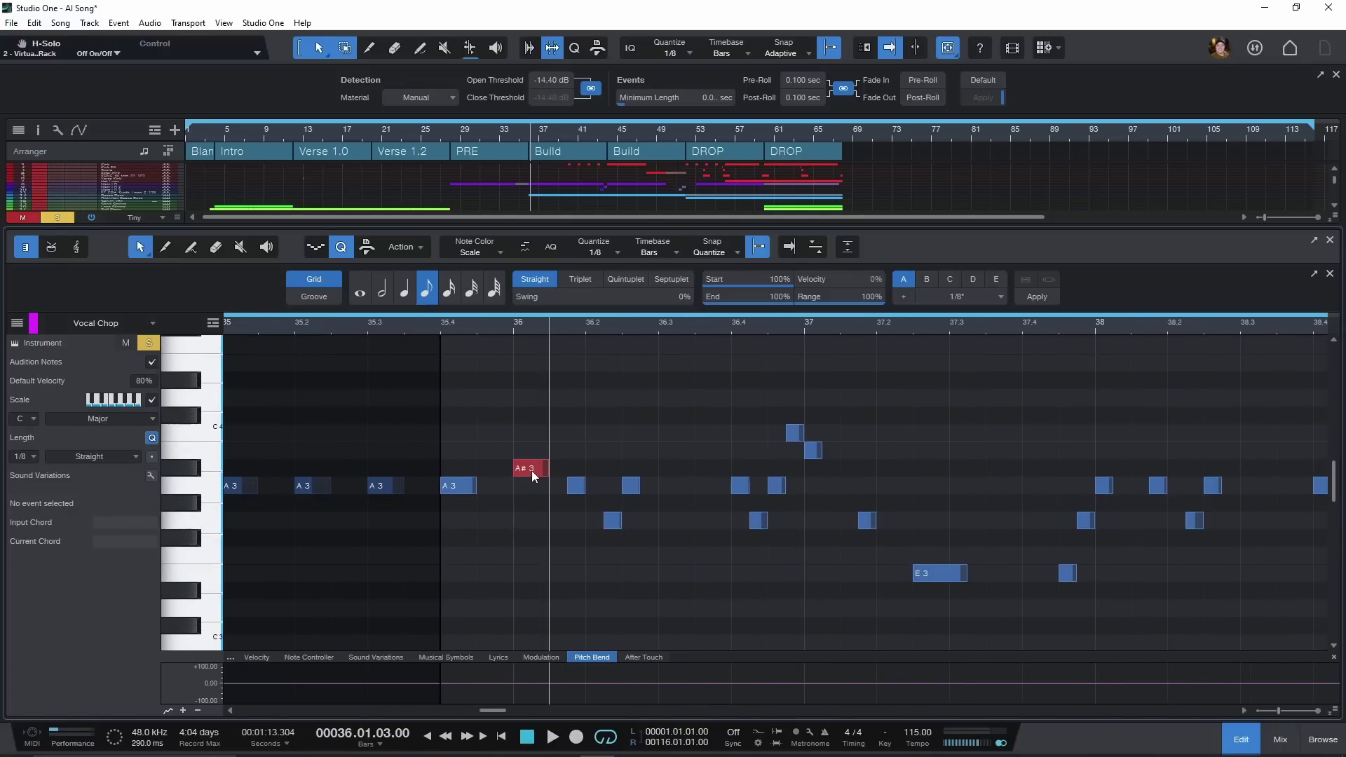
{"action": "left_click_drag", "start_coordinate": [532, 474], "coordinate": [532, 485]}
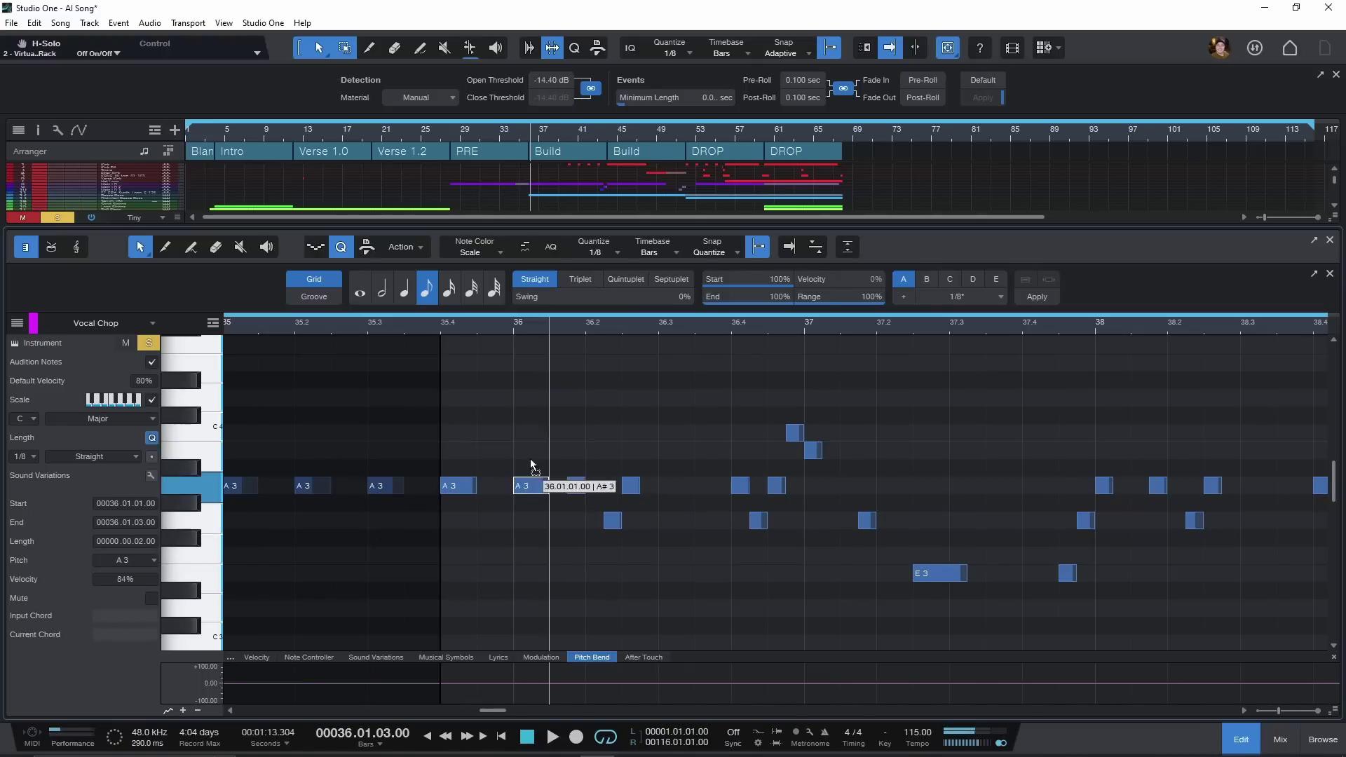
{"action": "left_click_drag", "start_coordinate": [531, 465], "coordinate": [540, 364]}
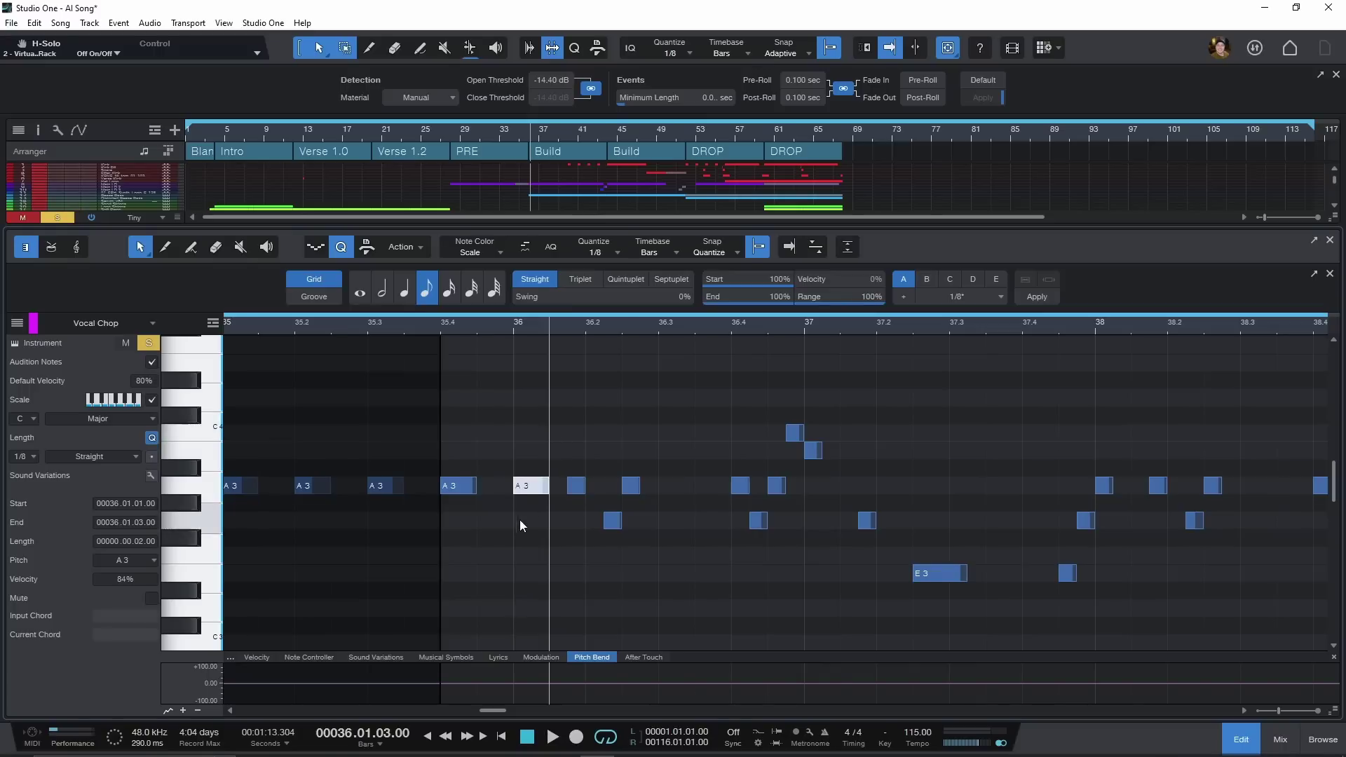
Adjust the velocity of the A3 note at bar 36 directly on the note, ending at 94%.
{"action": "scroll", "coordinate": [519, 525], "scroll_direction": "up", "scroll_amount": 4}
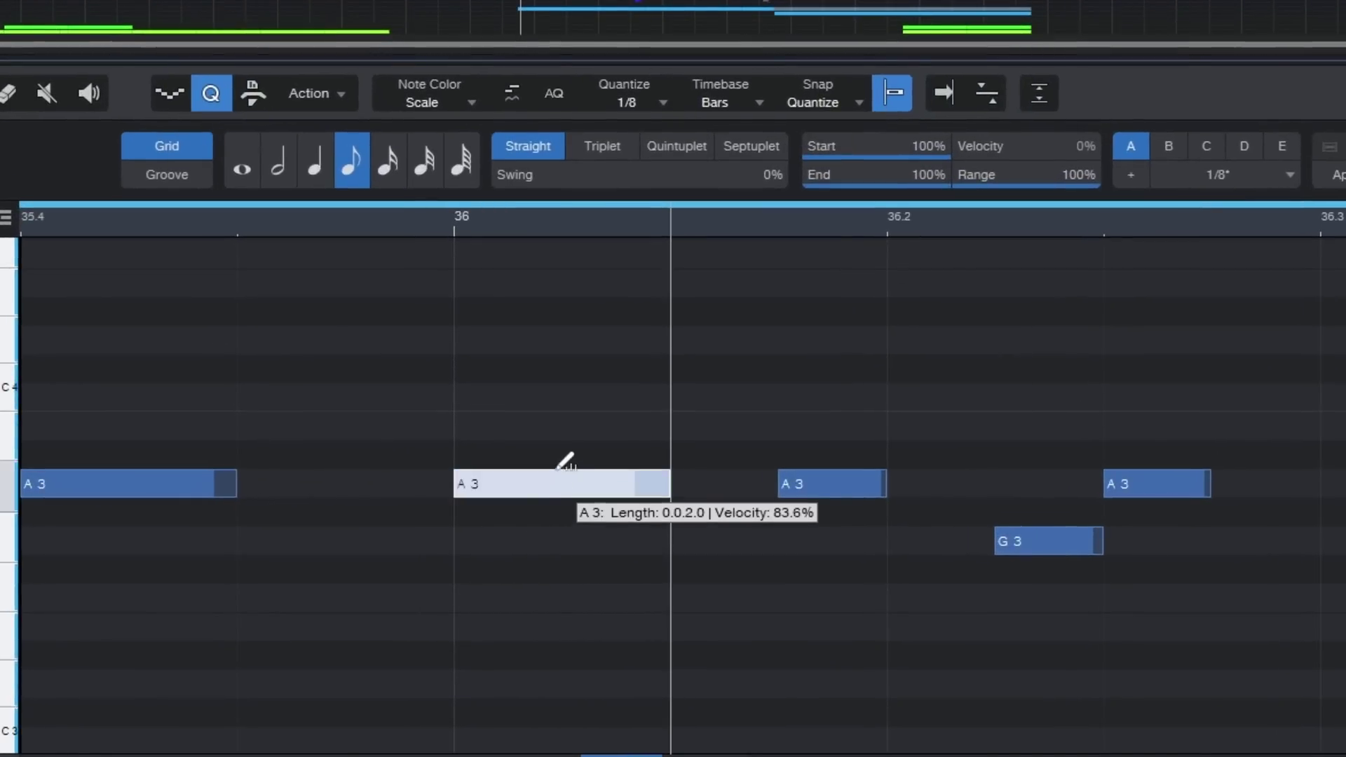
{"action": "left_click_drag", "start_coordinate": [562, 466], "coordinate": [586, 490]}
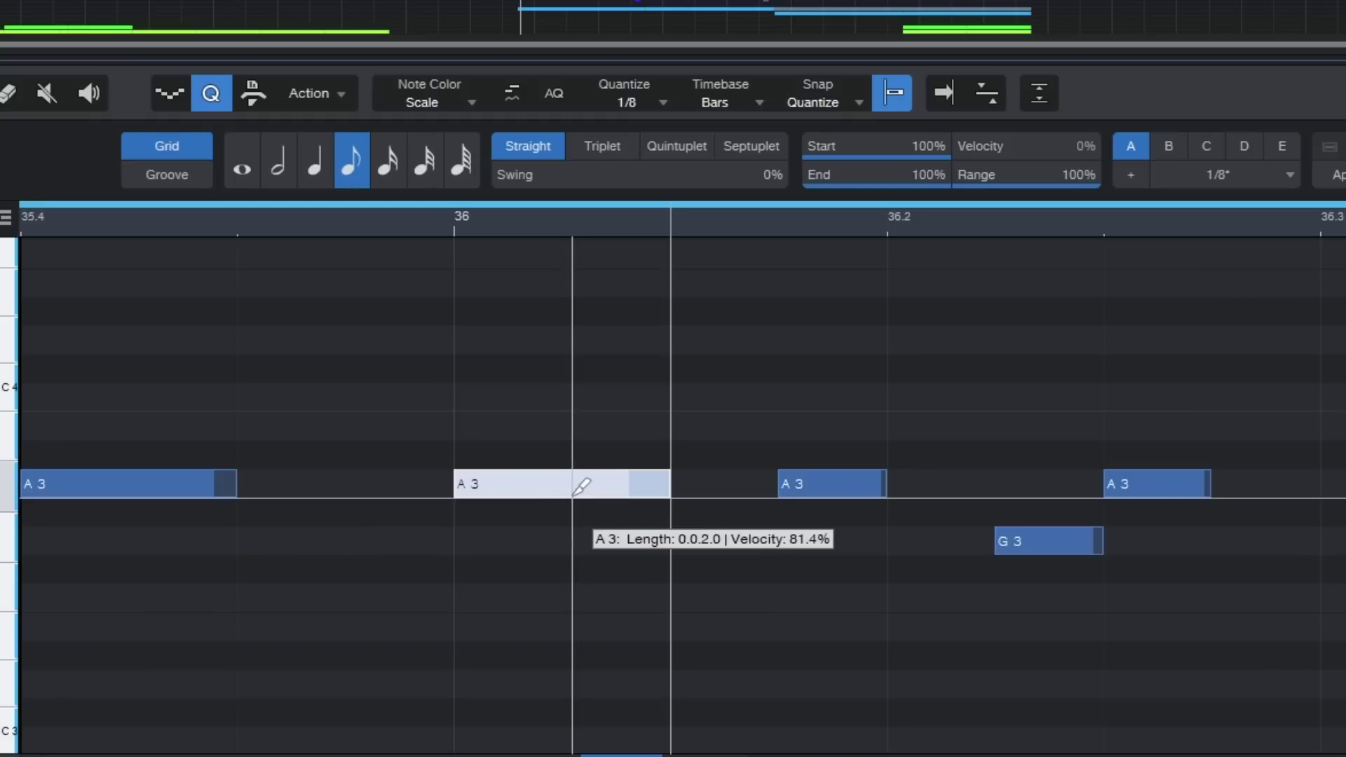
{"action": "left_click", "coordinate": [576, 492], "text": "alt"}
{"action": "key", "text": "ctrl+z"}
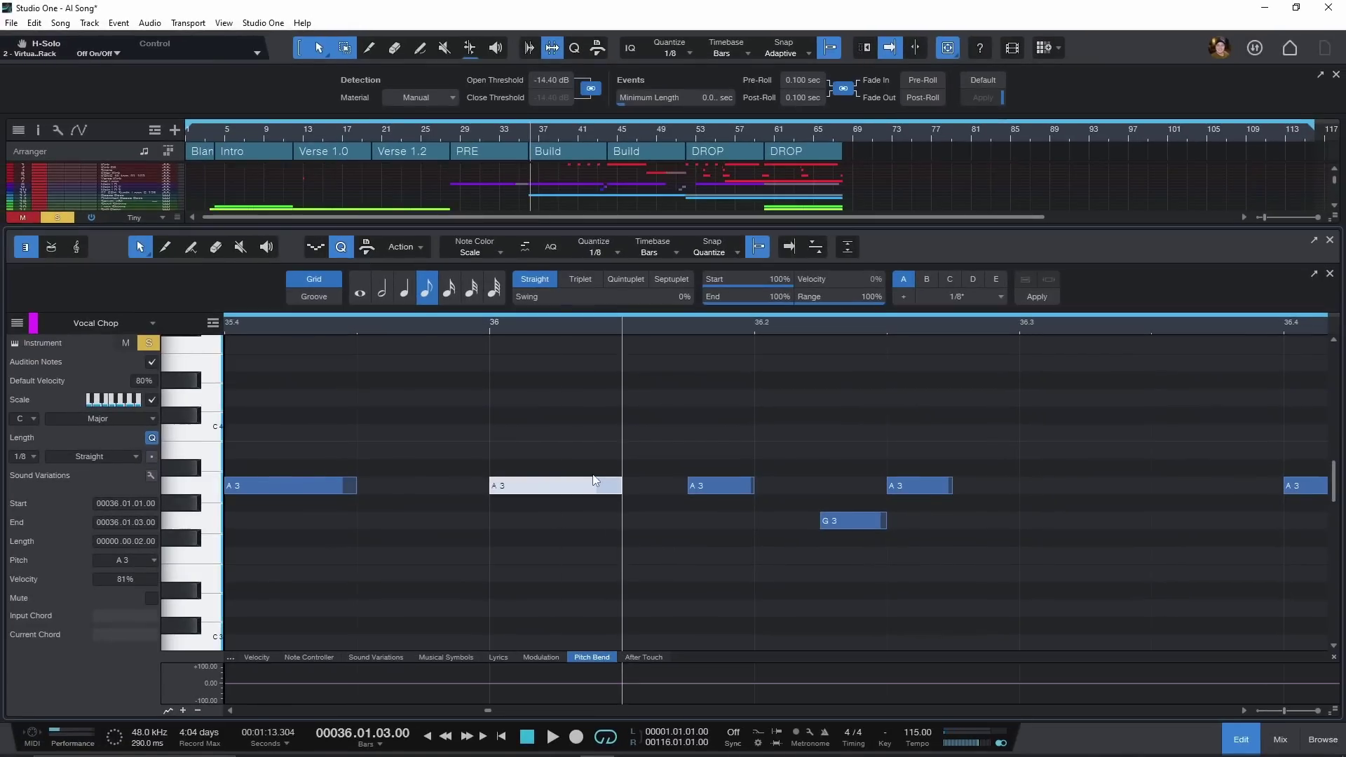
{"action": "key", "text": "w"}
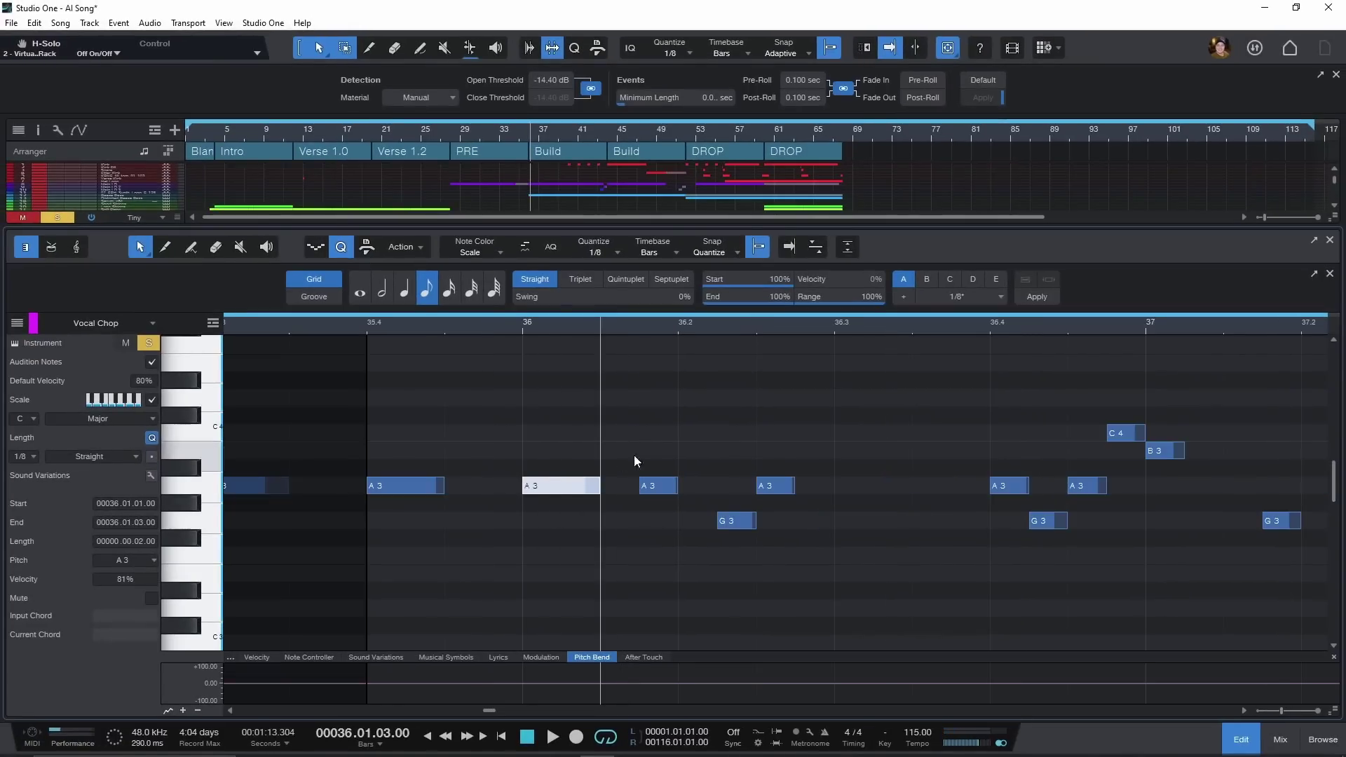
{"action": "left_click", "coordinate": [553, 491], "text": "alt"}
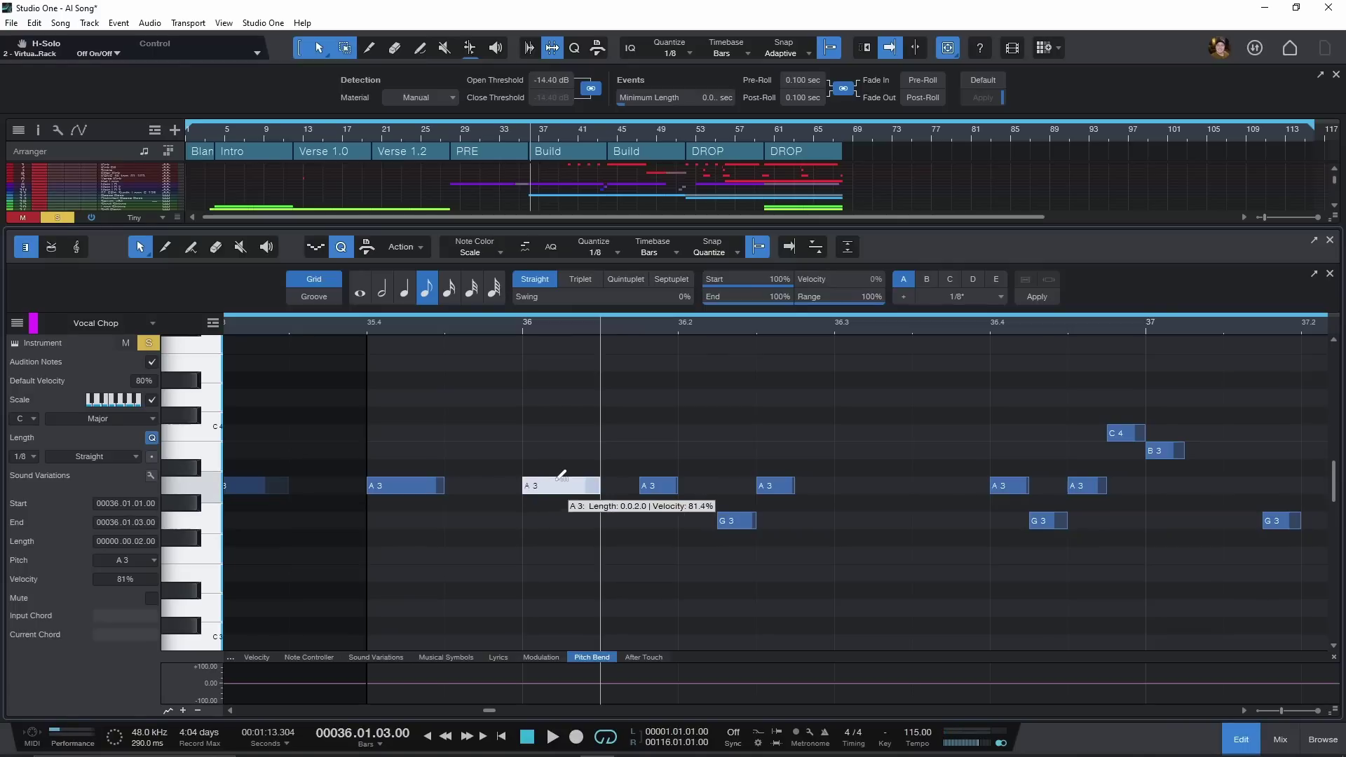
{"action": "left_click_drag", "start_coordinate": [561, 475], "coordinate": [557, 468]}
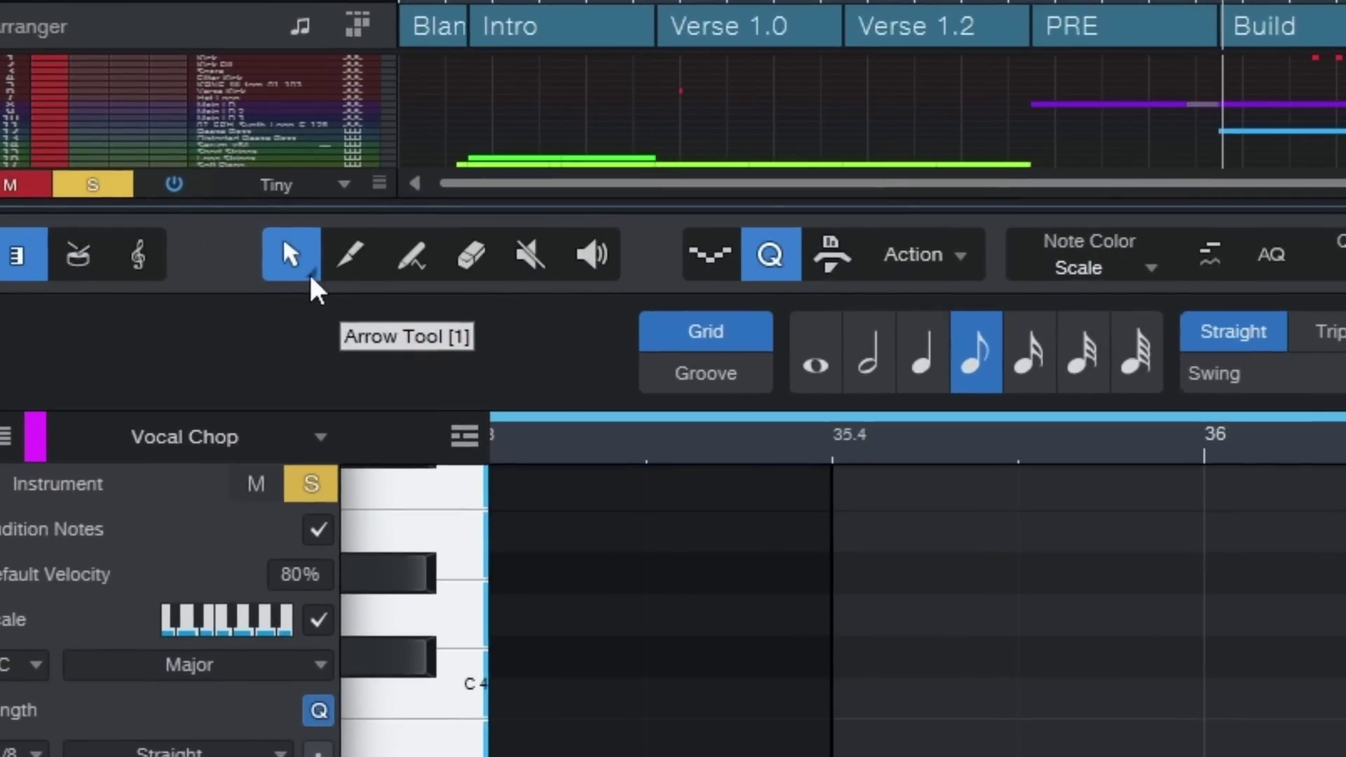
Switch the Arrow tool to Basic mode and cycle through the other note editing tools, ending on the Listen tool.
{"action": "left_click", "coordinate": [310, 276]}
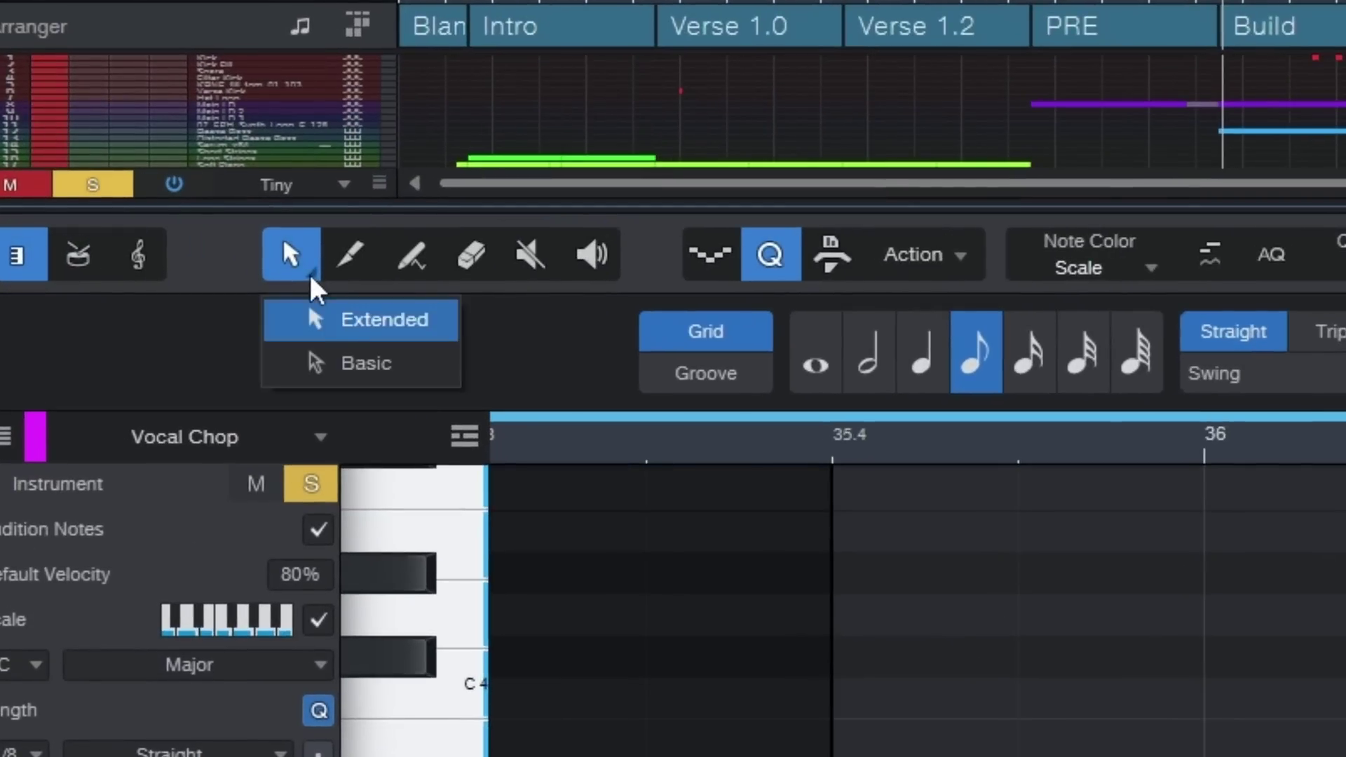
{"action": "left_click", "coordinate": [363, 363]}
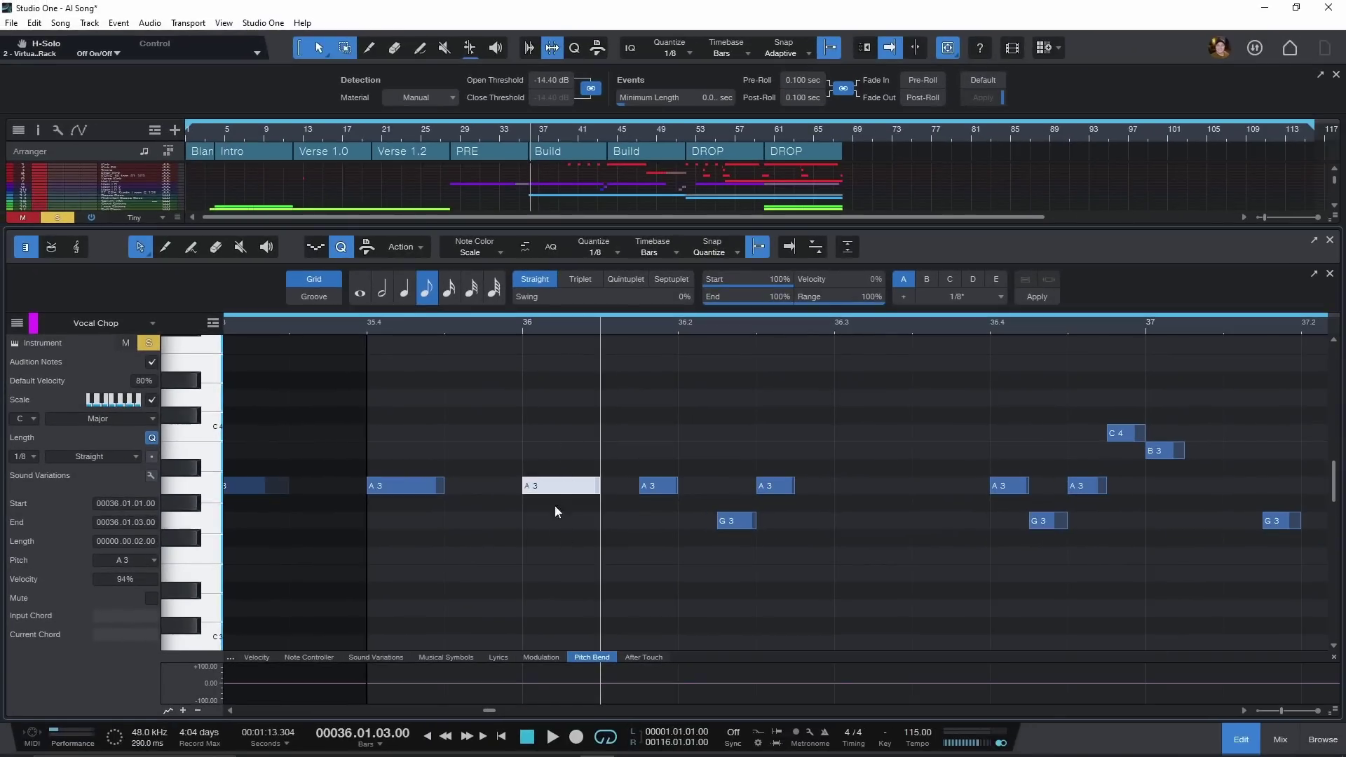
{"action": "key", "text": "2"}
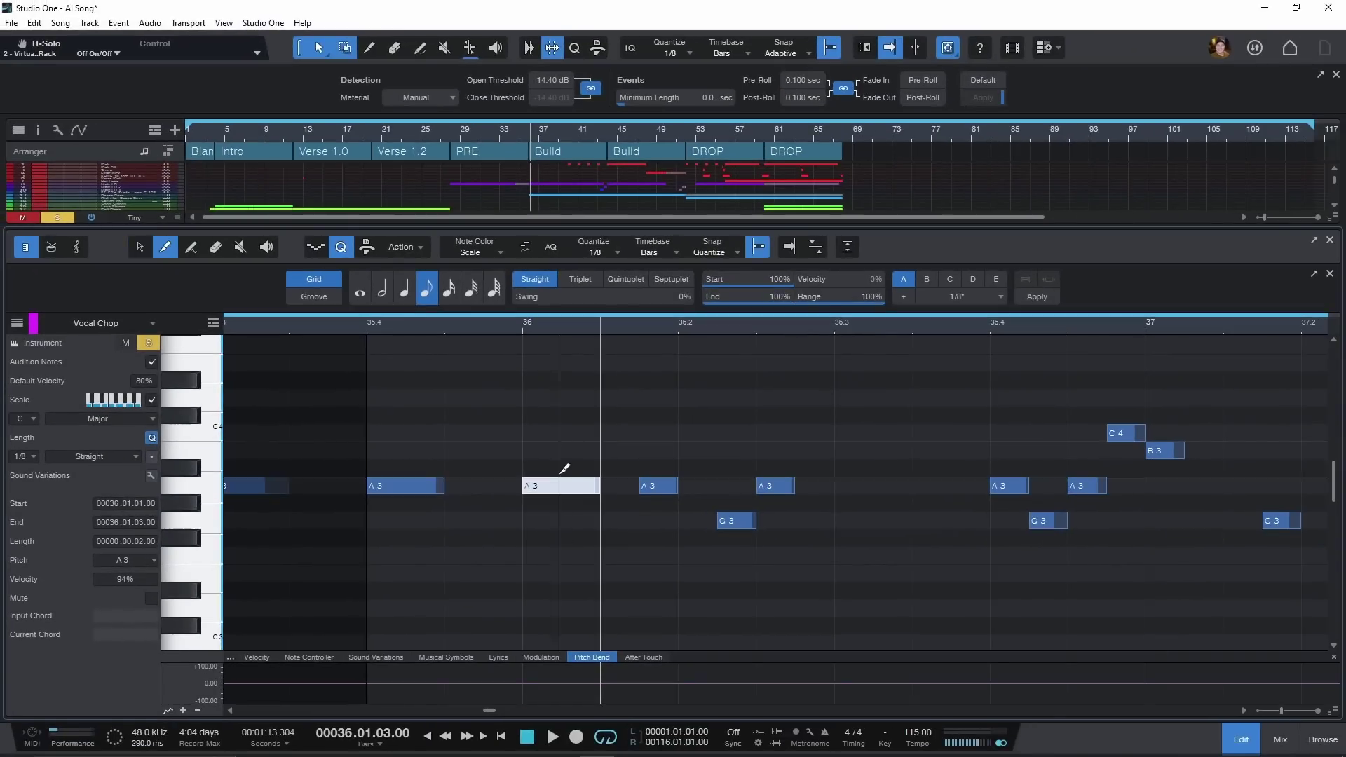
{"action": "key", "text": "3"}
{"action": "key", "text": "4"}
{"action": "key", "text": "1"}
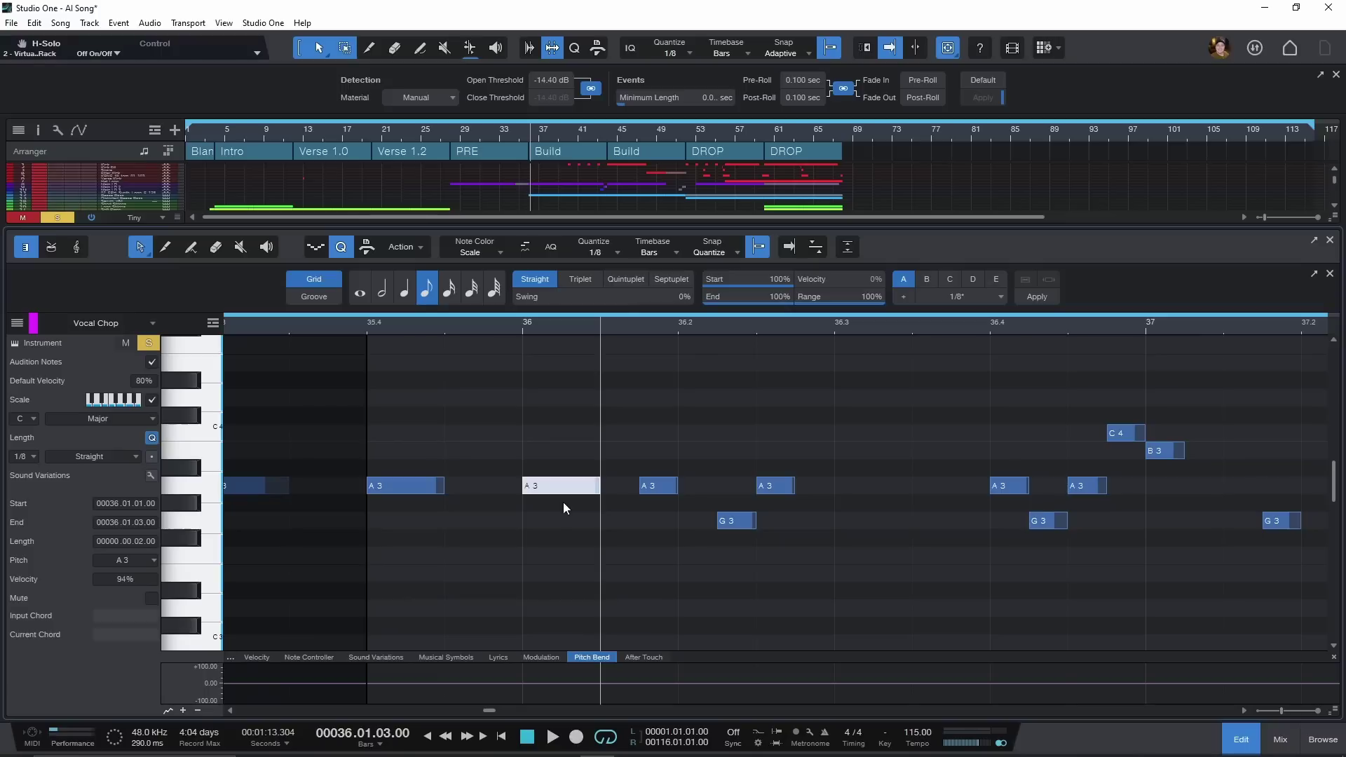
{"action": "key", "text": "2"}
{"action": "key", "text": "3"}
{"action": "key", "text": "4"}
{"action": "key", "text": "5"}
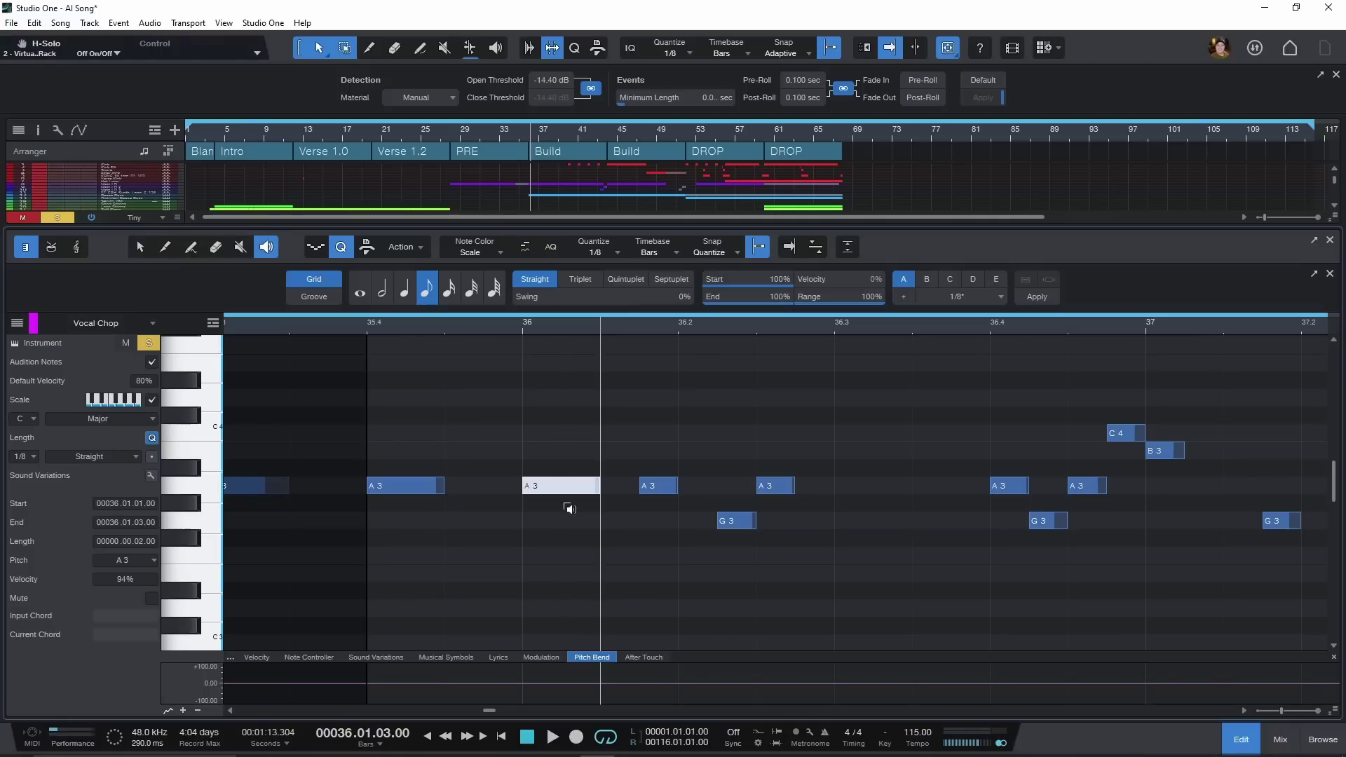
Set the Arrow tool to Extended and use it to split the A3 note at bar 36, moving the first half to 35.04.03.90.
{"action": "left_click", "coordinate": [143, 251]}
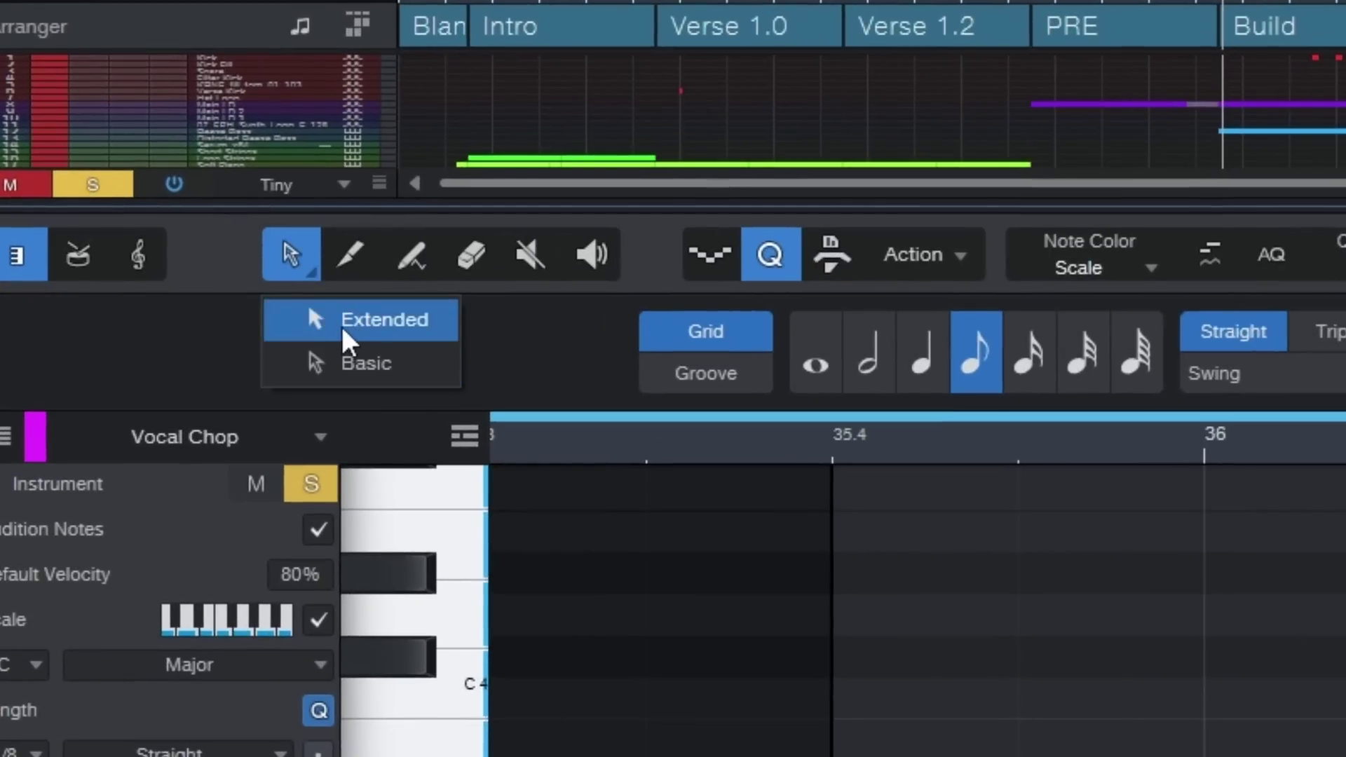
{"action": "left_click", "coordinate": [163, 279]}
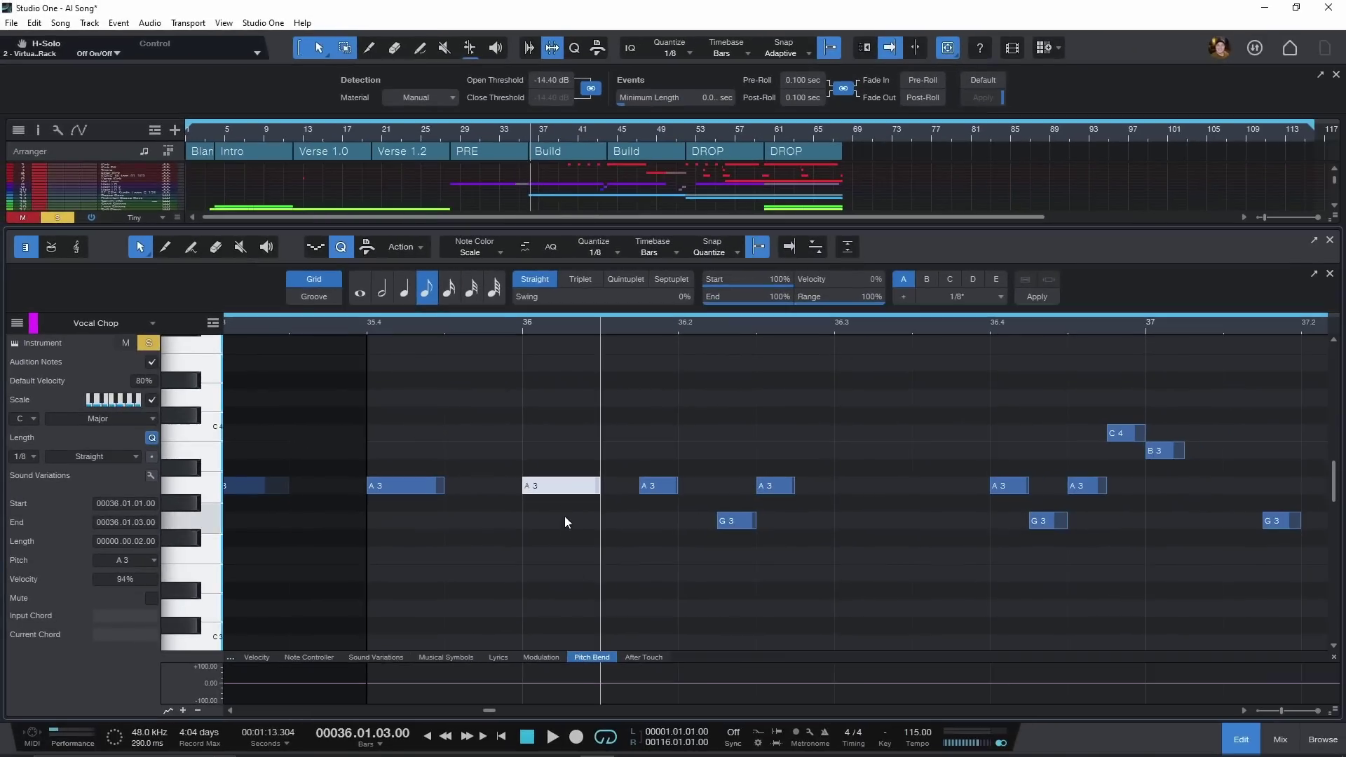
{"action": "left_click_drag", "start_coordinate": [560, 495], "coordinate": [502, 492]}
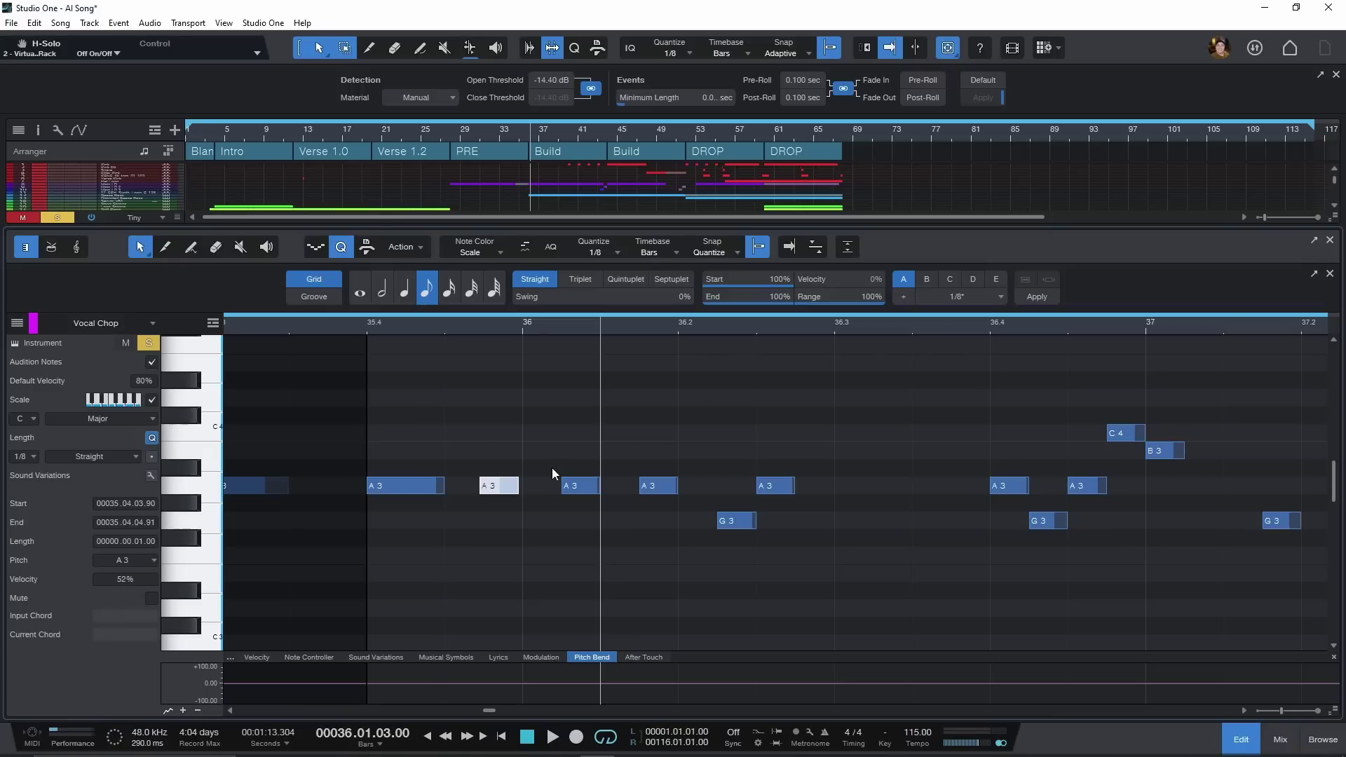
Choose the Split tool from the tool palette, split the A3 note at 35.4 at about 35.04.01.86 and reopen the palette.
{"action": "right_click", "coordinate": [553, 468]}
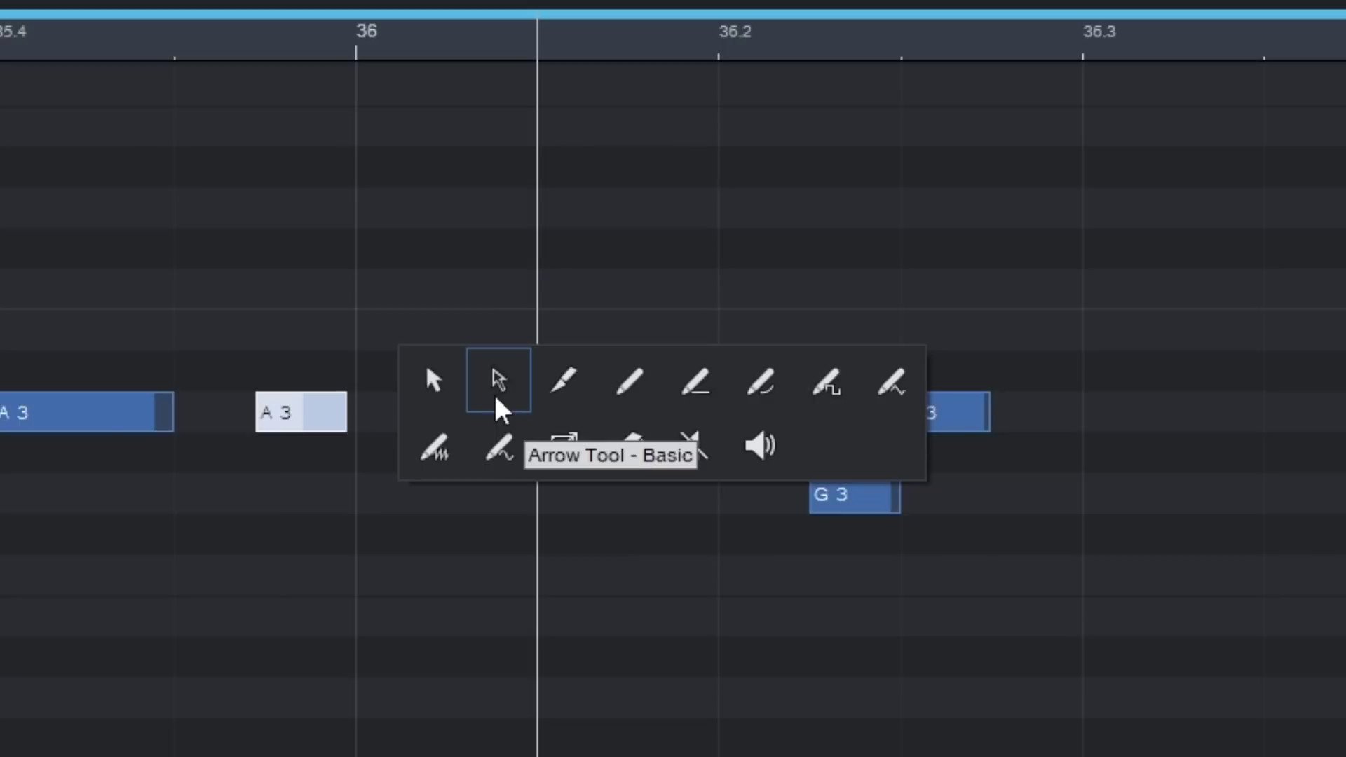
{"action": "left_click", "coordinate": [586, 387]}
{"action": "left_click", "coordinate": [412, 486]}
{"action": "right_click", "coordinate": [408, 483]}
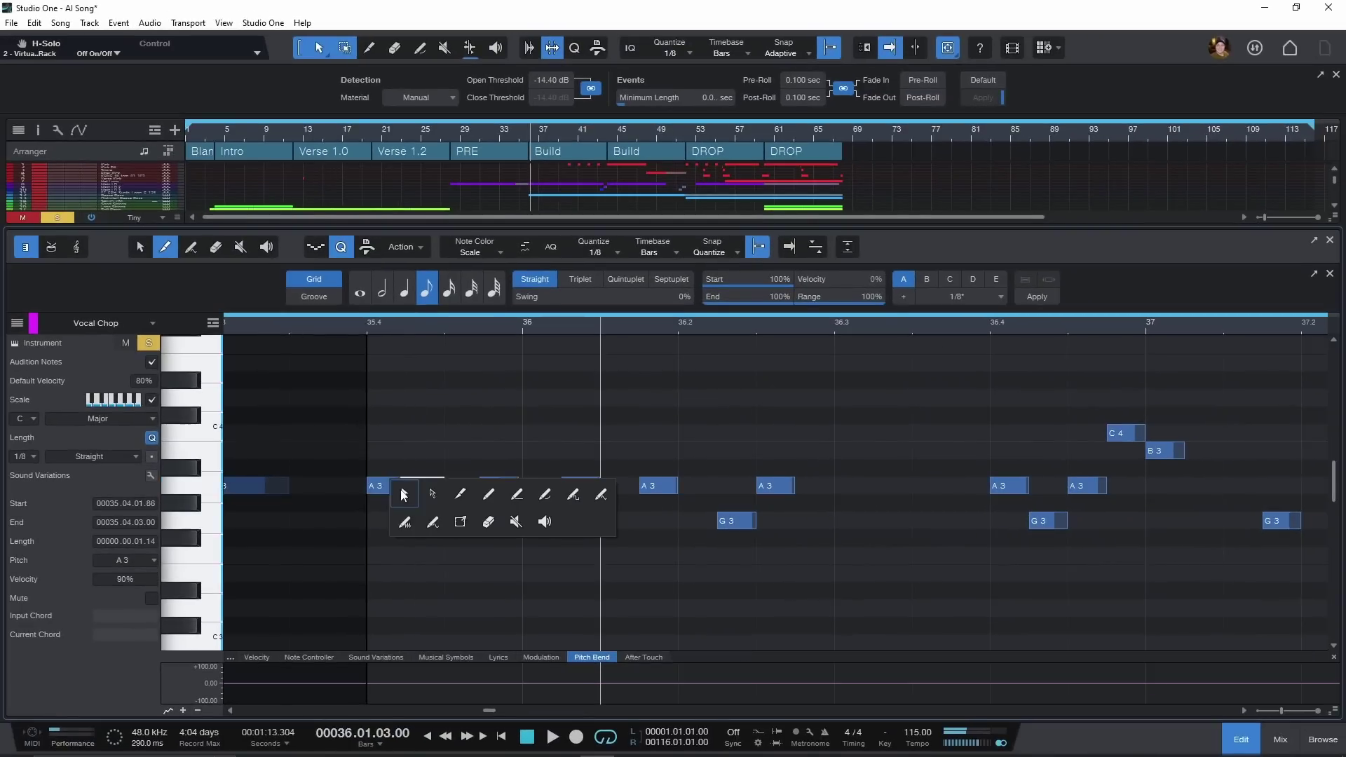
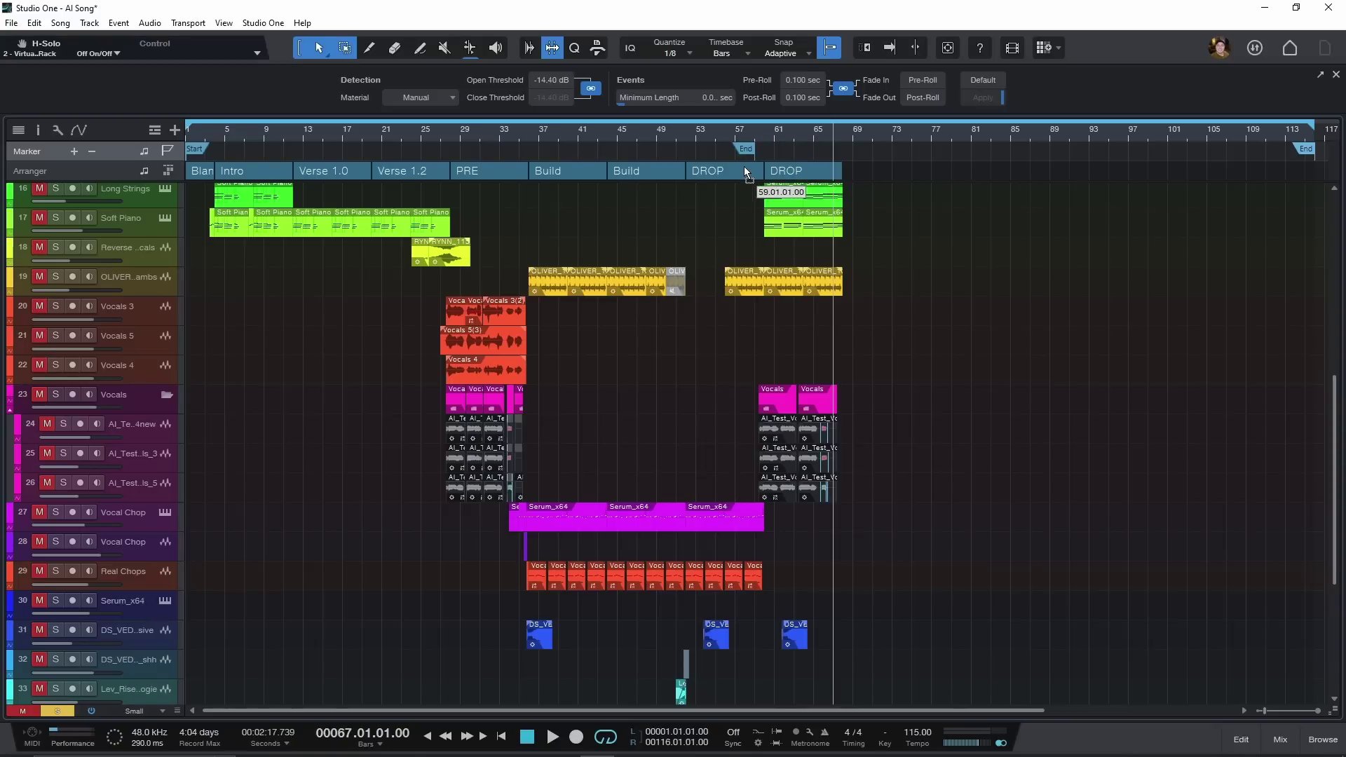
Move the End marker to bar 52, enable Stop at Marker for it and play the song up to the marker.
{"action": "left_click", "coordinate": [679, 143]}
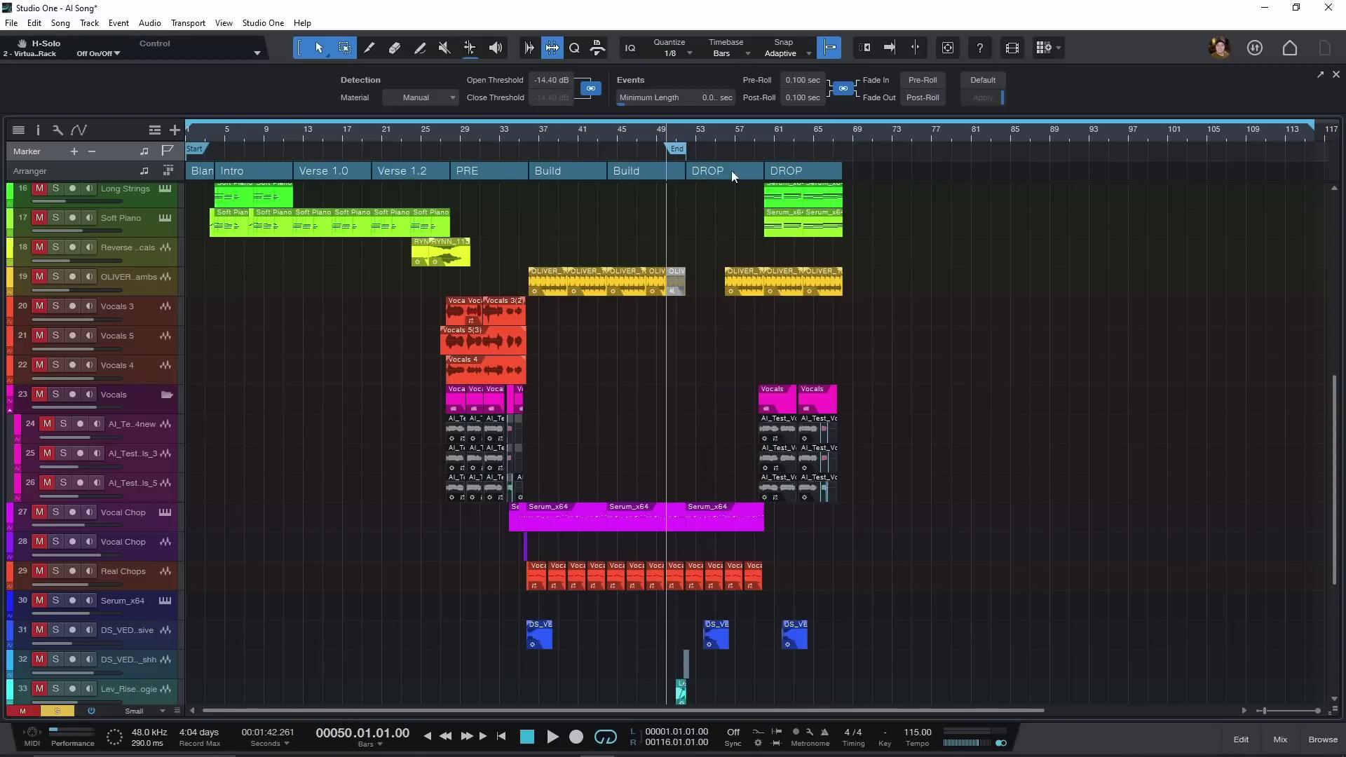
{"action": "scroll", "coordinate": [730, 175], "scroll_direction": "up", "scroll_amount": 2}
{"action": "right_click", "coordinate": [645, 148]}
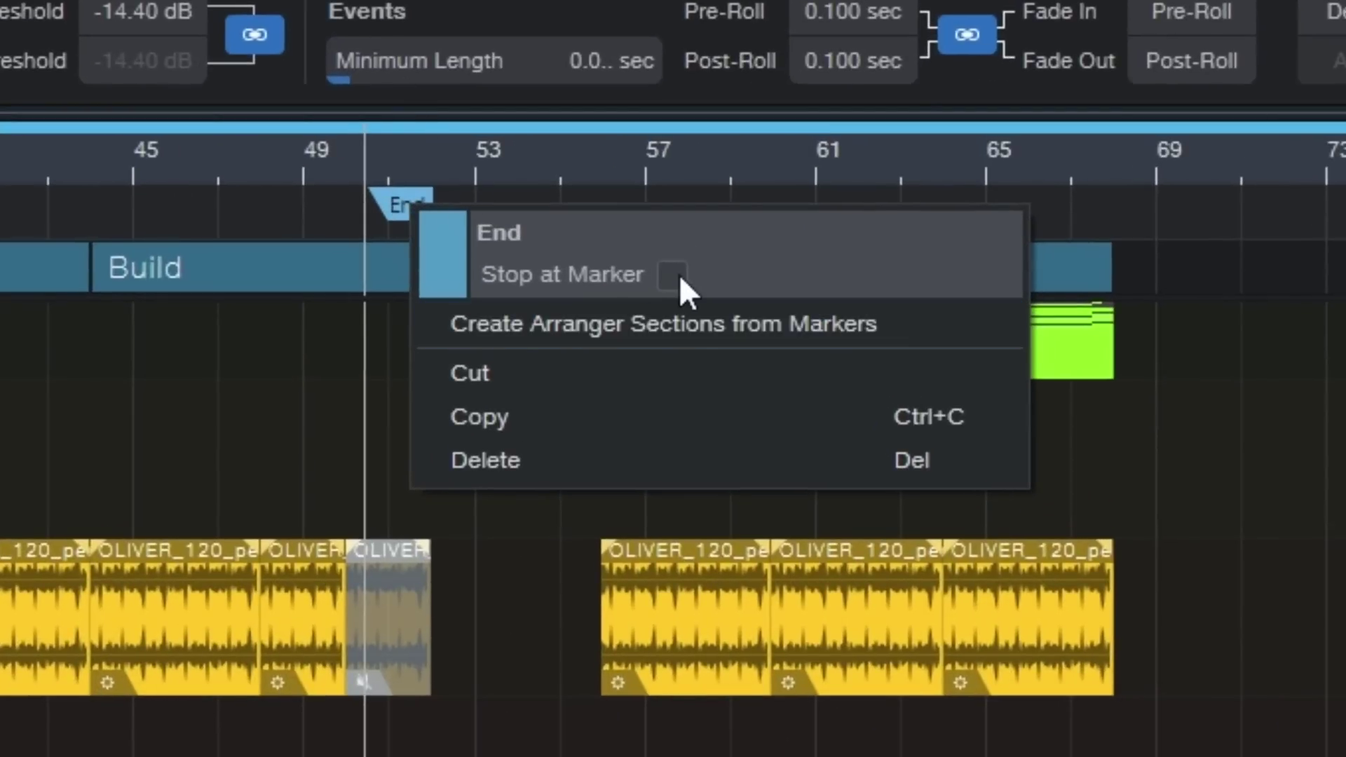
{"action": "left_click", "coordinate": [676, 276]}
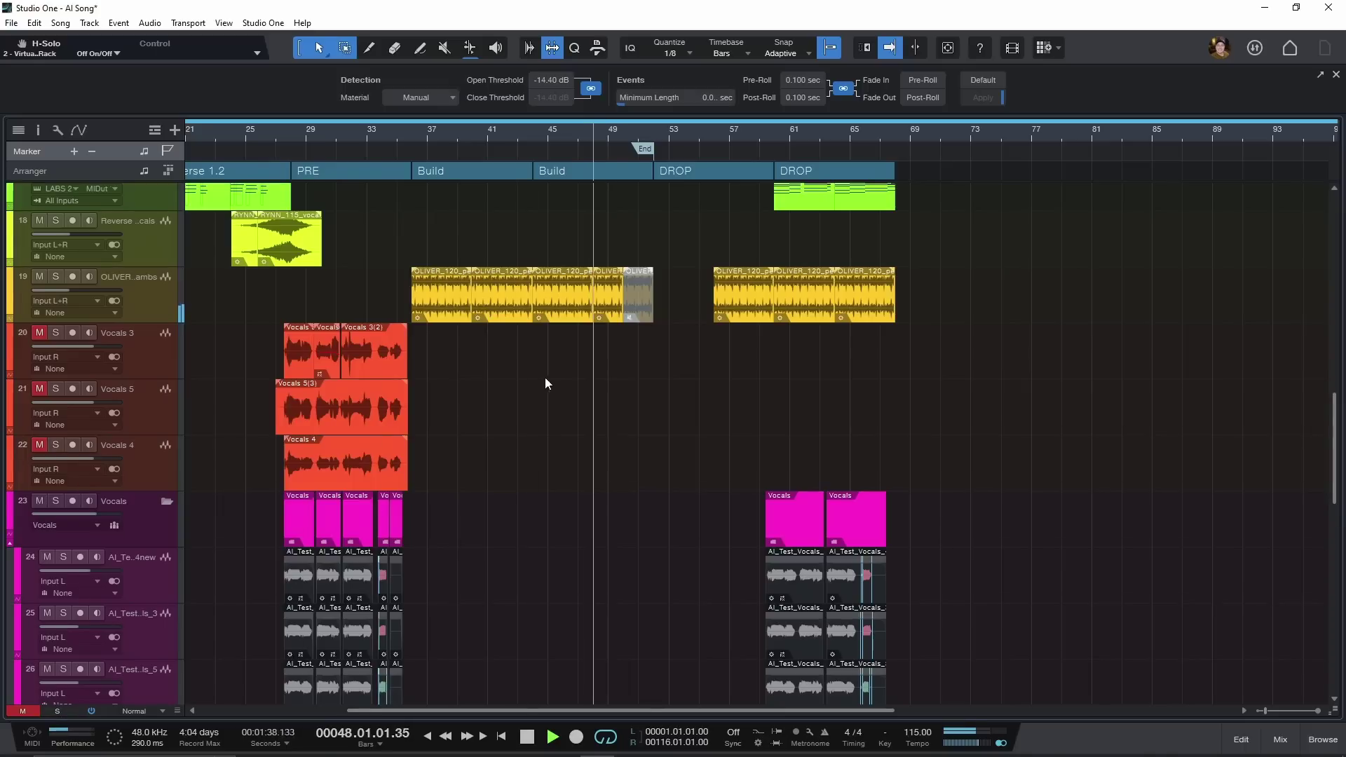
{"action": "scroll", "coordinate": [554, 377], "scroll_direction": "down", "scroll_amount": 2}
{"action": "scroll", "coordinate": [659, 201], "scroll_direction": "up", "scroll_amount": 3}
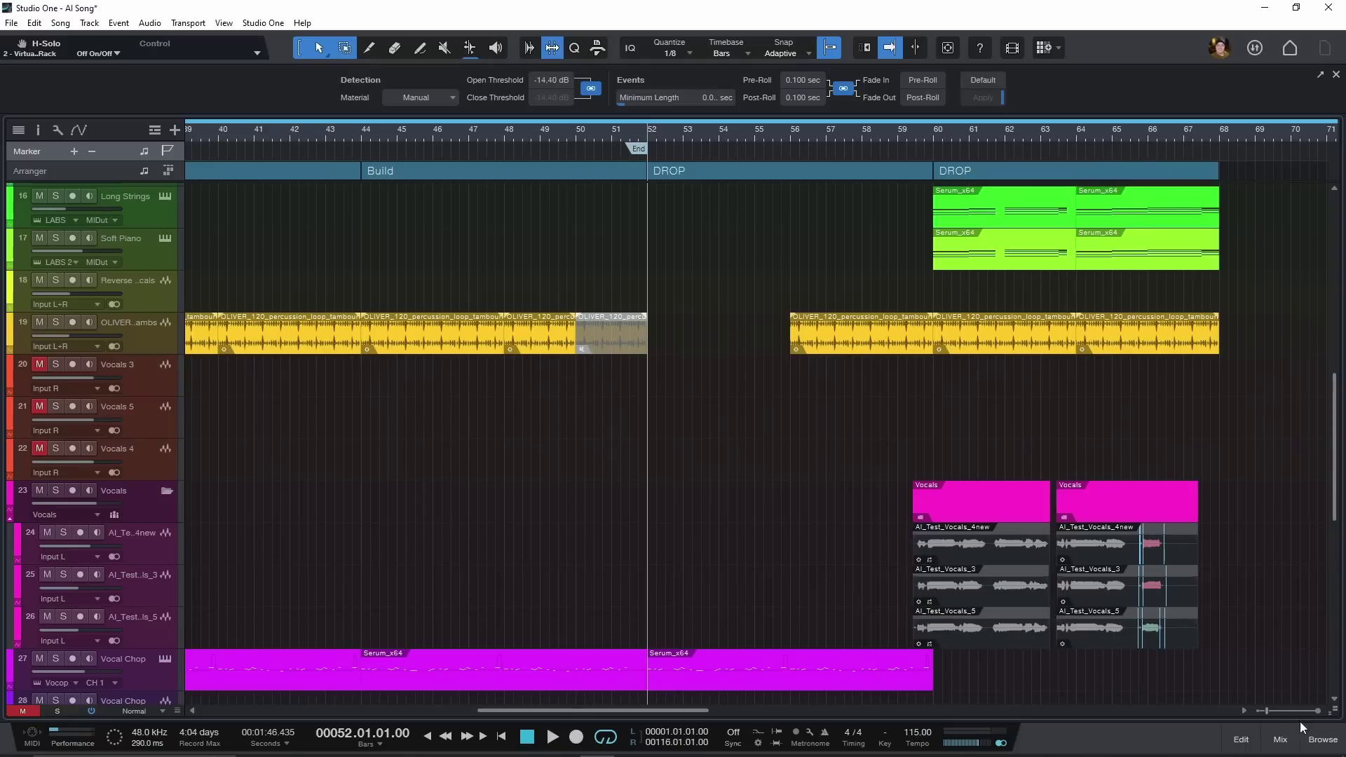
Open the mixing console and enable Input controls among its channel components so each channel has input gain and polarity controls.
{"action": "left_click", "coordinate": [1317, 739]}
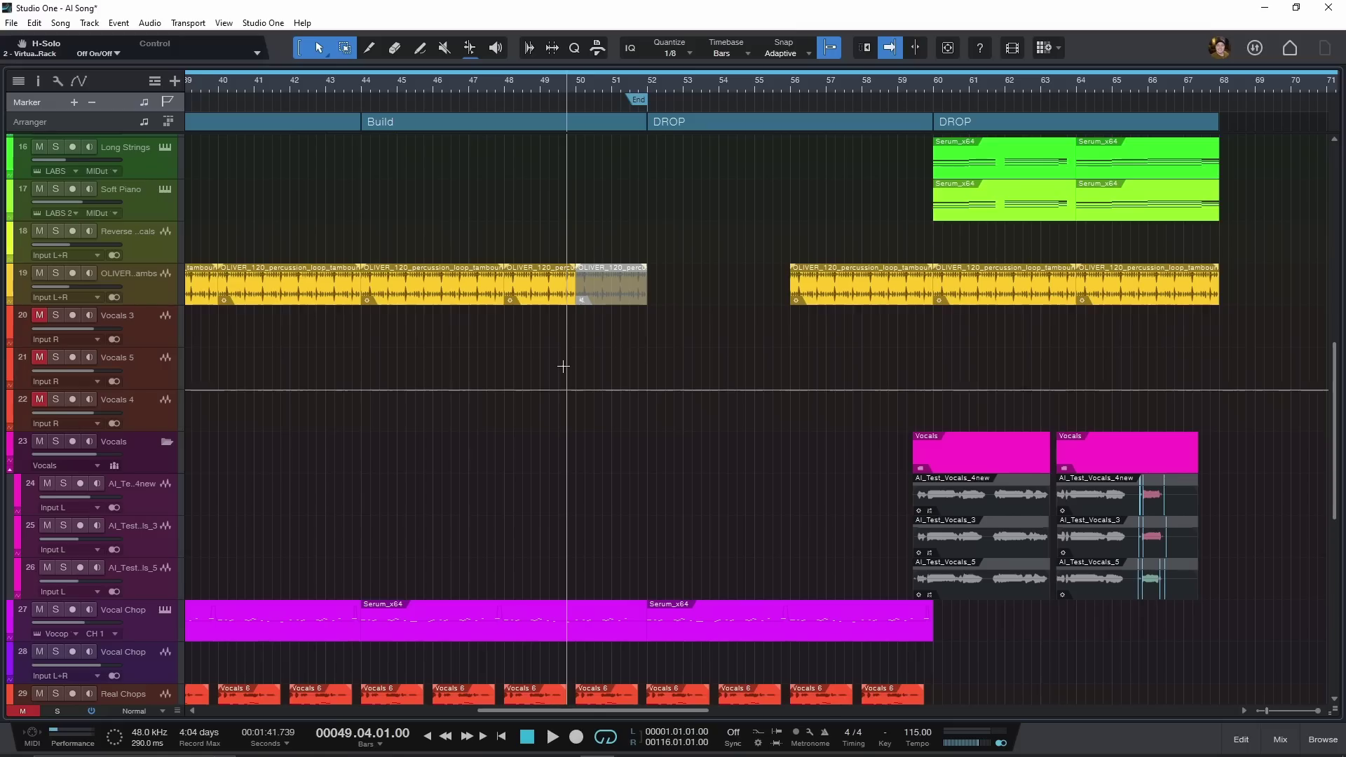
{"action": "key", "text": "F3"}
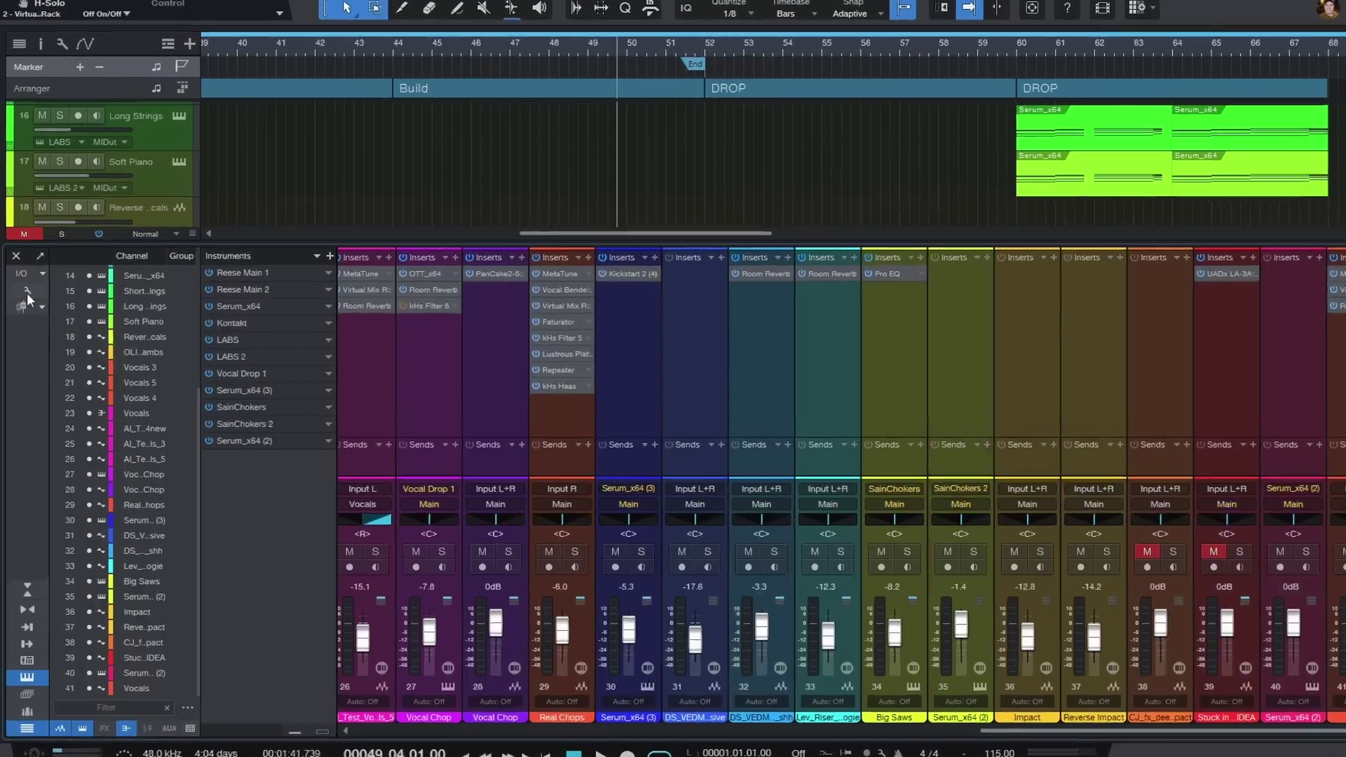
{"action": "left_click", "coordinate": [21, 295]}
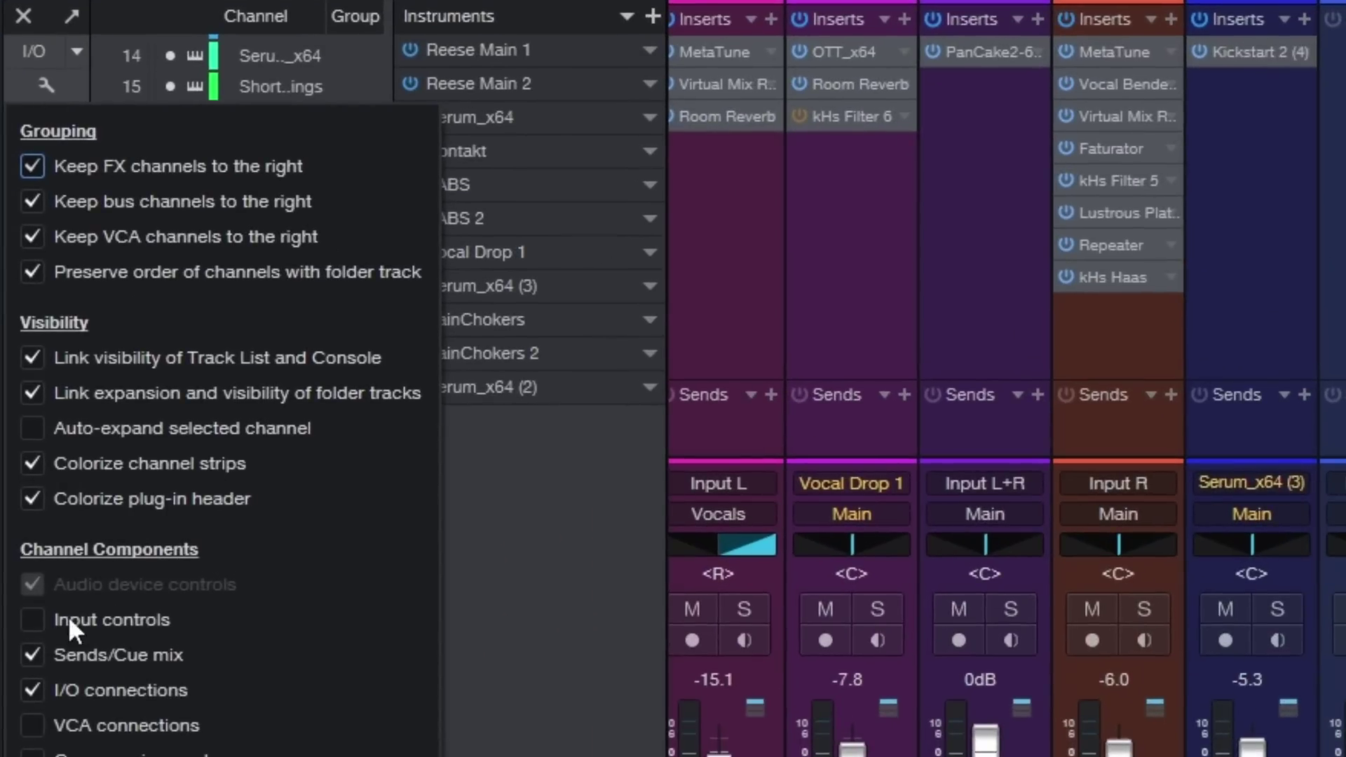
{"action": "left_click", "coordinate": [32, 620]}
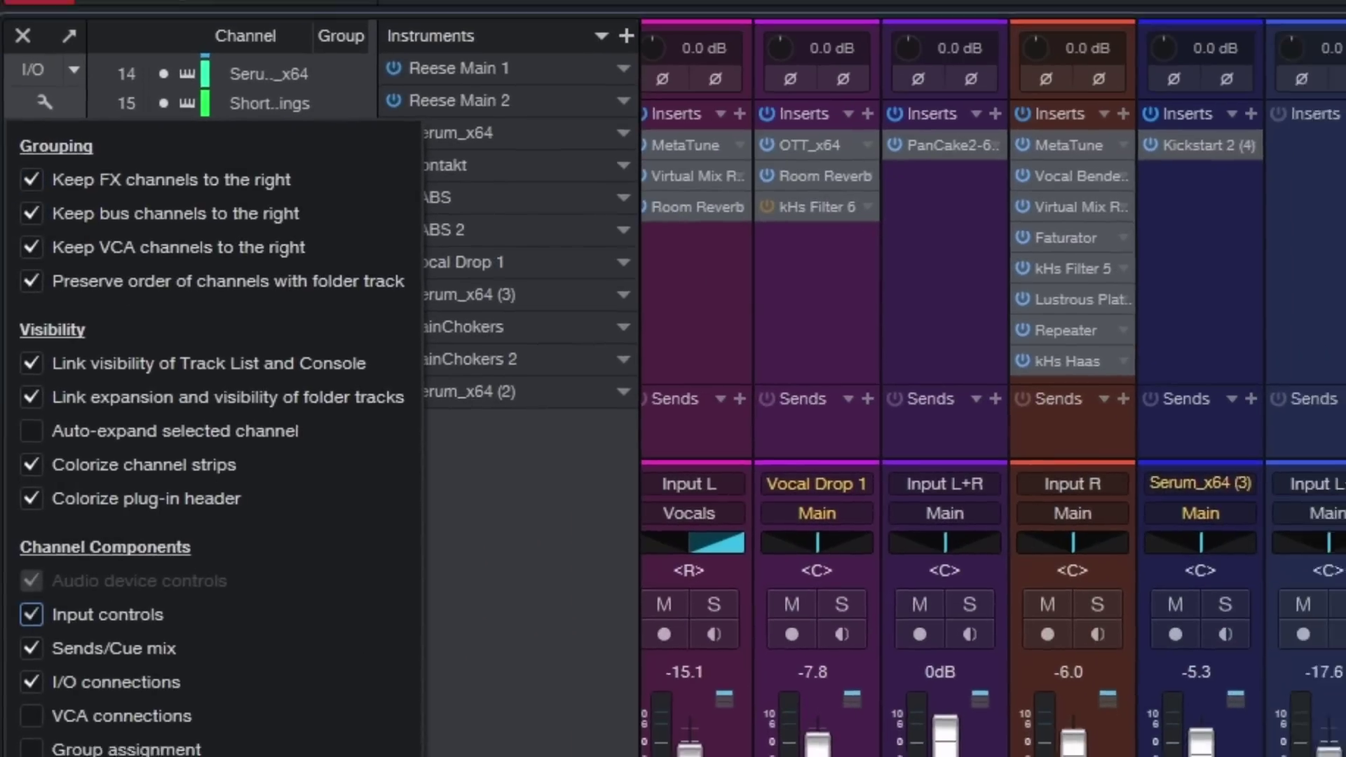
{"action": "left_click", "coordinate": [866, 419]}
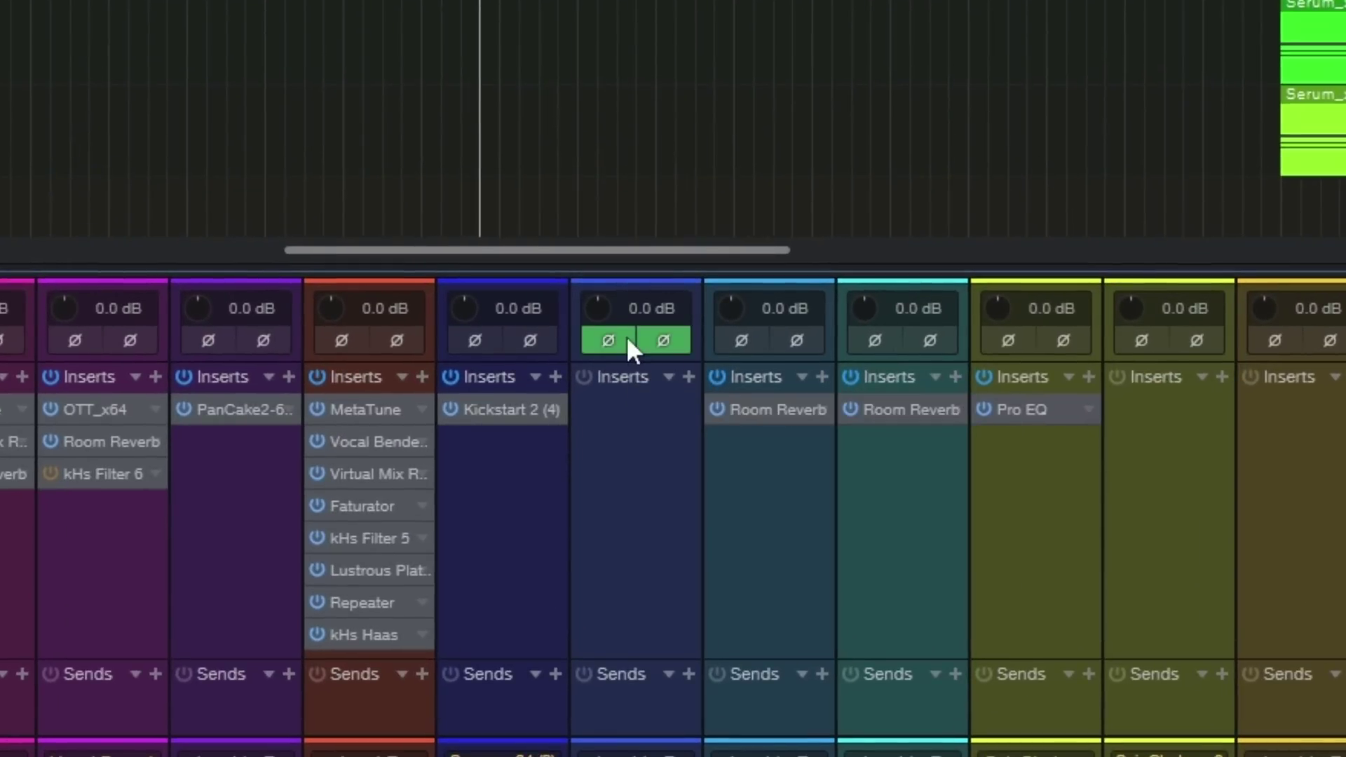
Toggle the polarity inversion on channel 31, leaving it off, and invert the polarity of both sides of channel 32.
{"action": "left_click", "coordinate": [607, 345]}
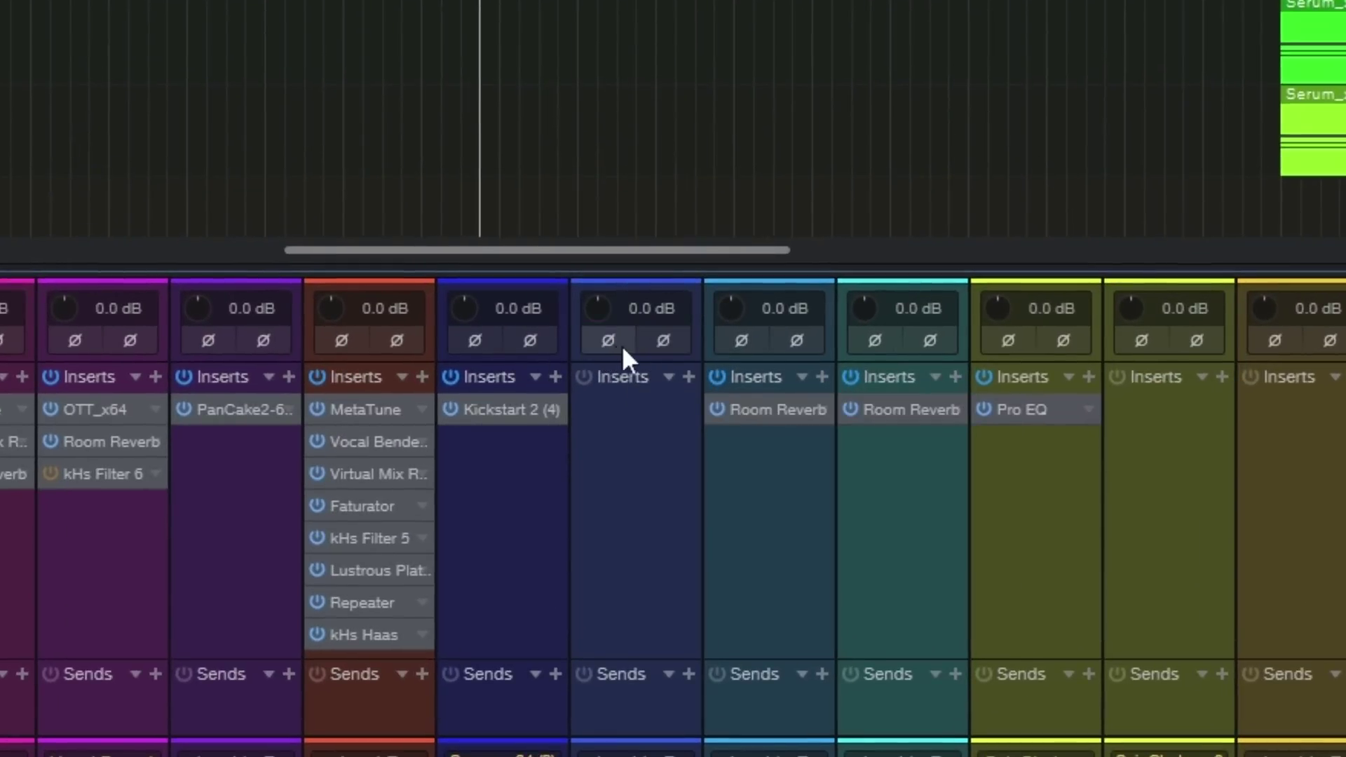
{"action": "left_click", "coordinate": [614, 345]}
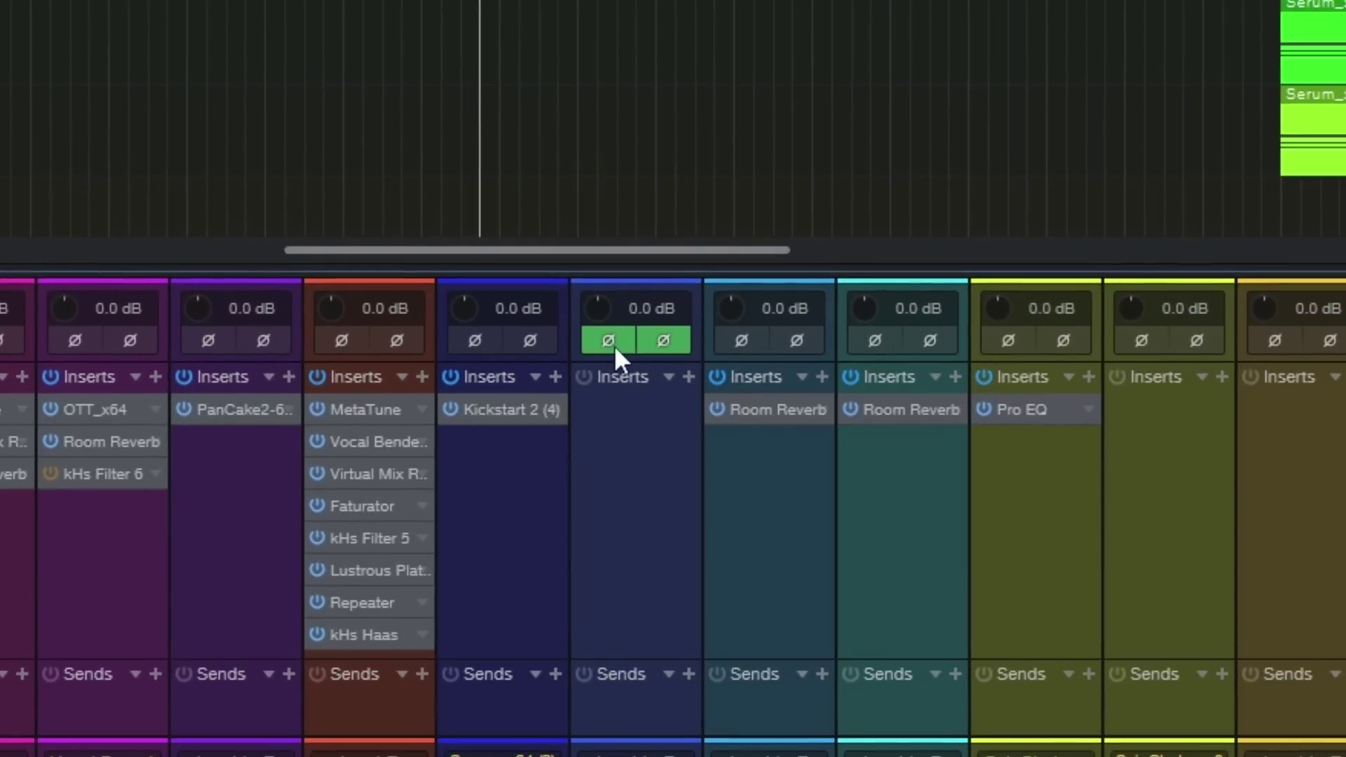
{"action": "left_click", "coordinate": [680, 340]}
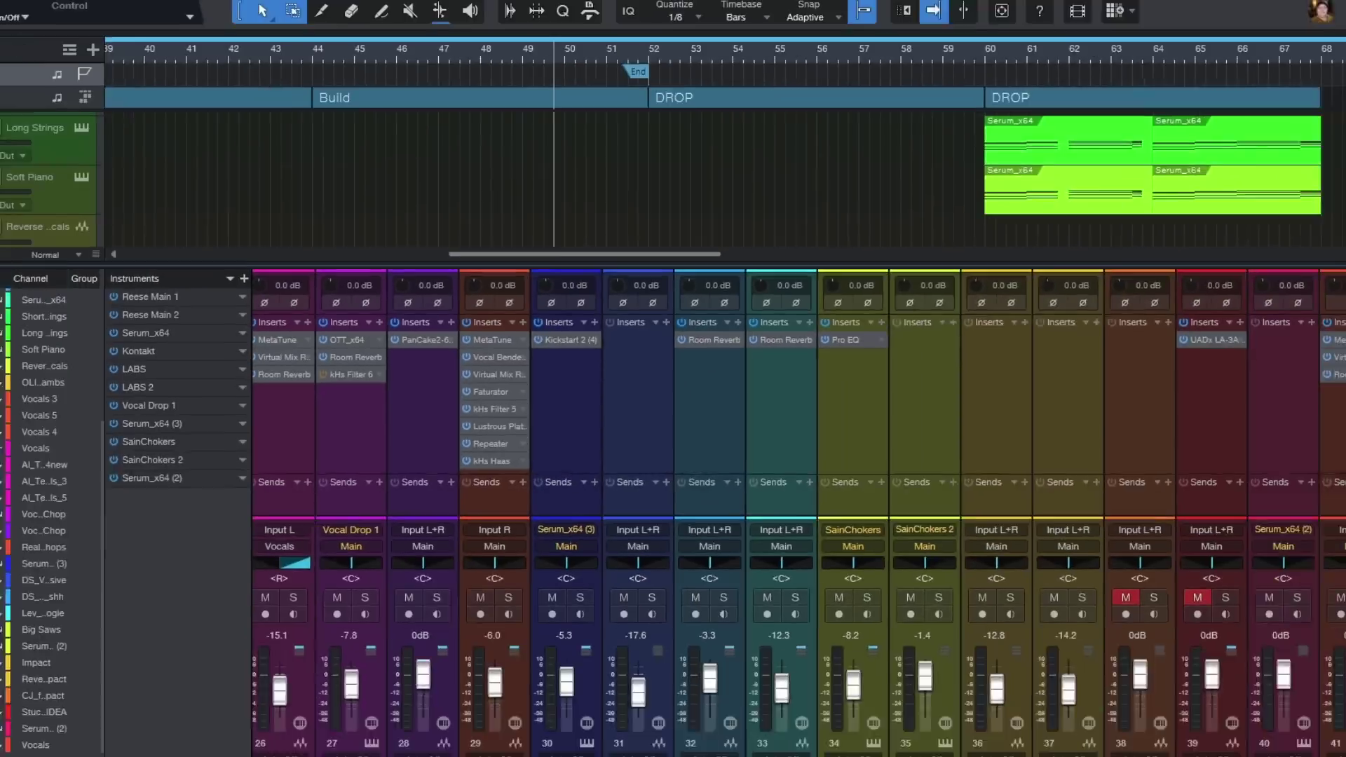
{"action": "left_click", "coordinate": [754, 340]}
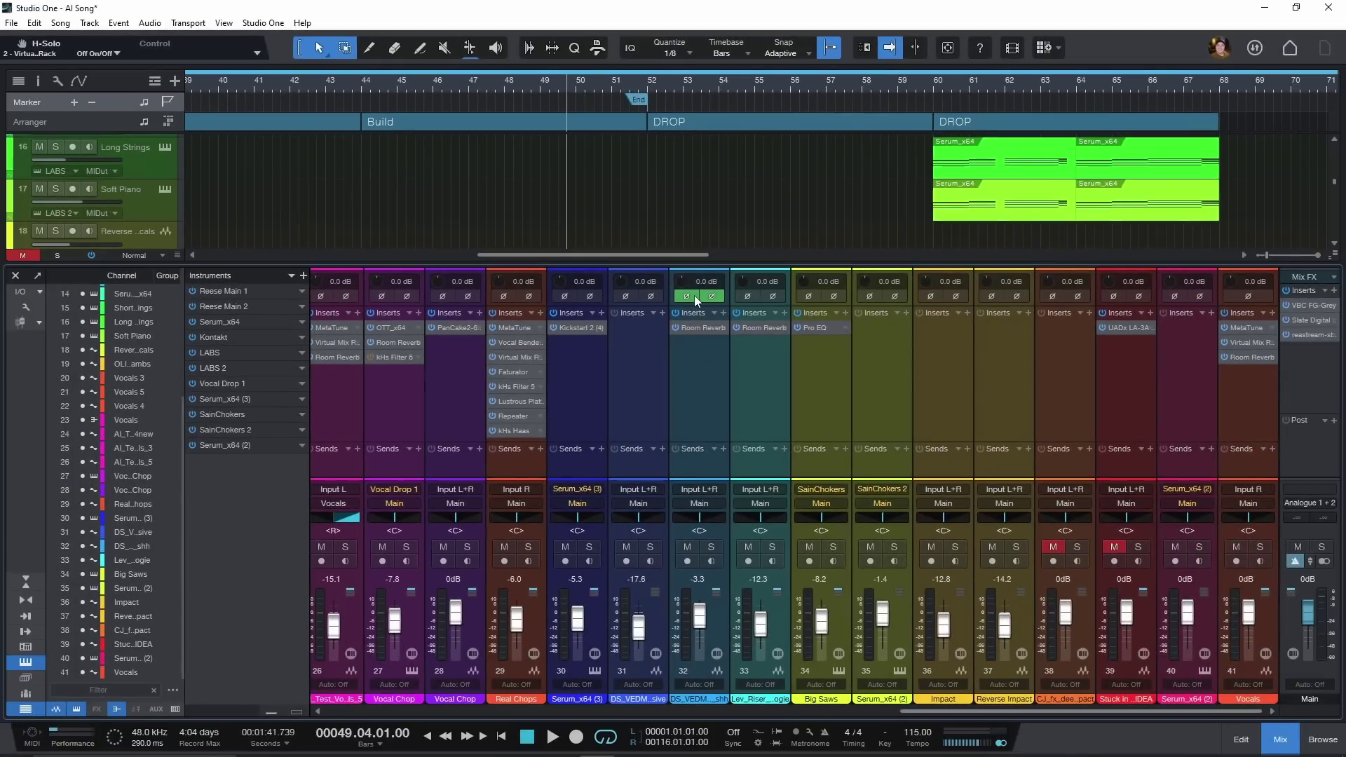